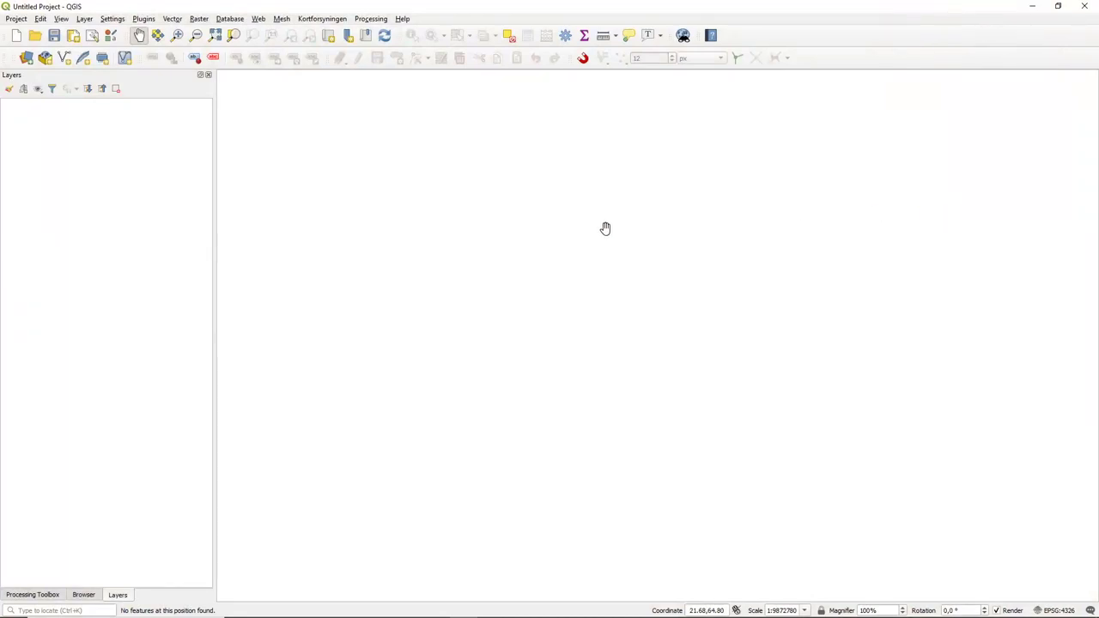
Drag ne_10m_geography_regions_polys from the geopackage in the Browser onto the map canvas
left_click(84, 594)
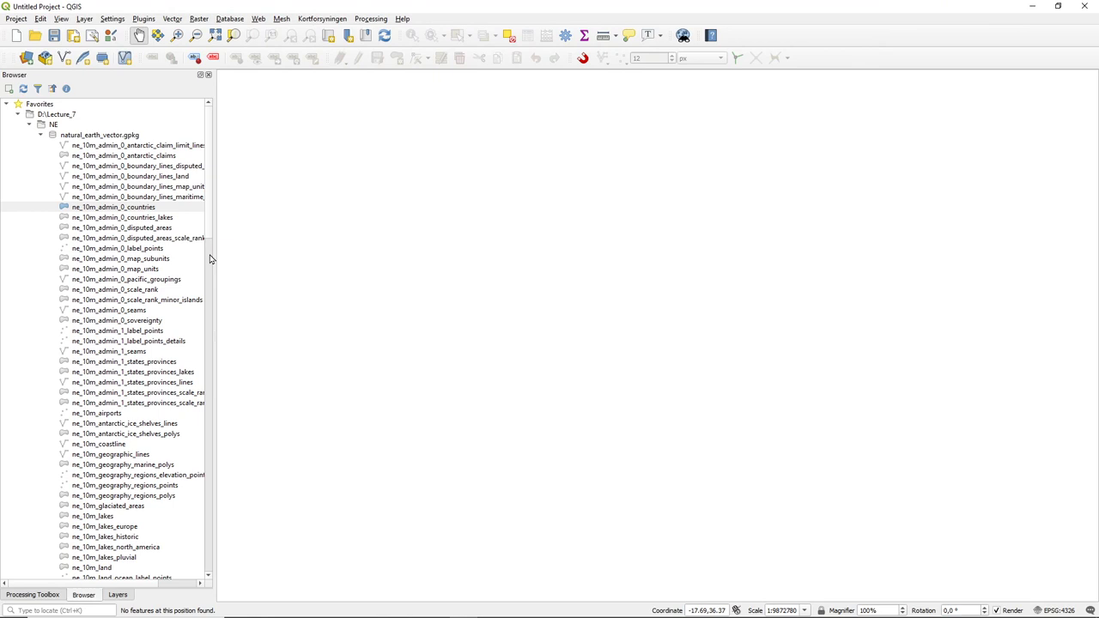
left_click_drag(209, 224, 211, 261)
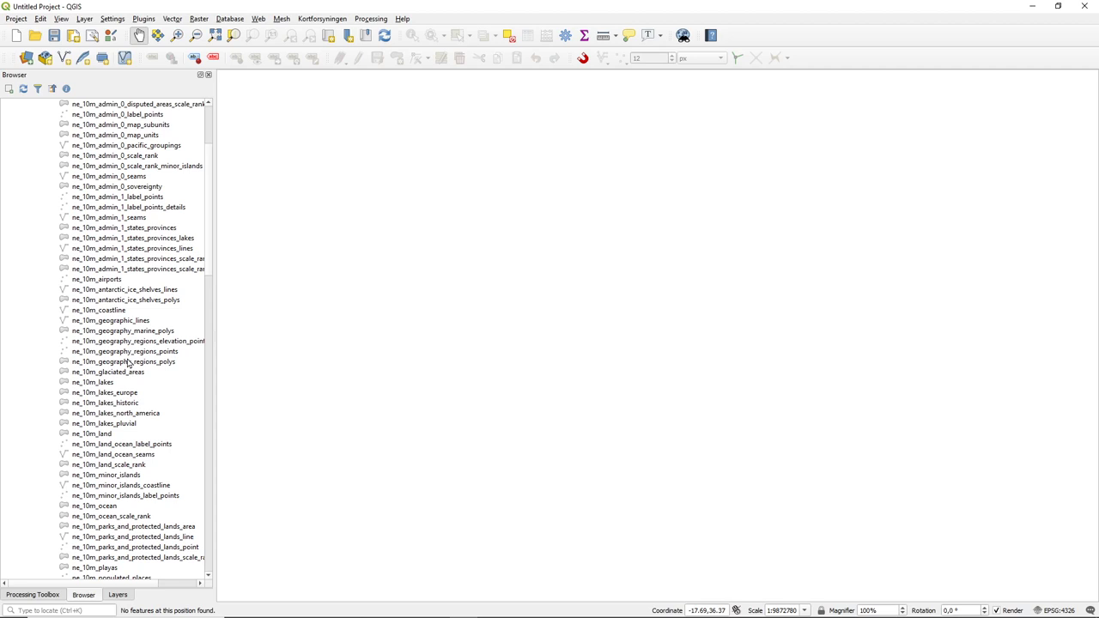
left_click_drag(129, 363, 521, 311)
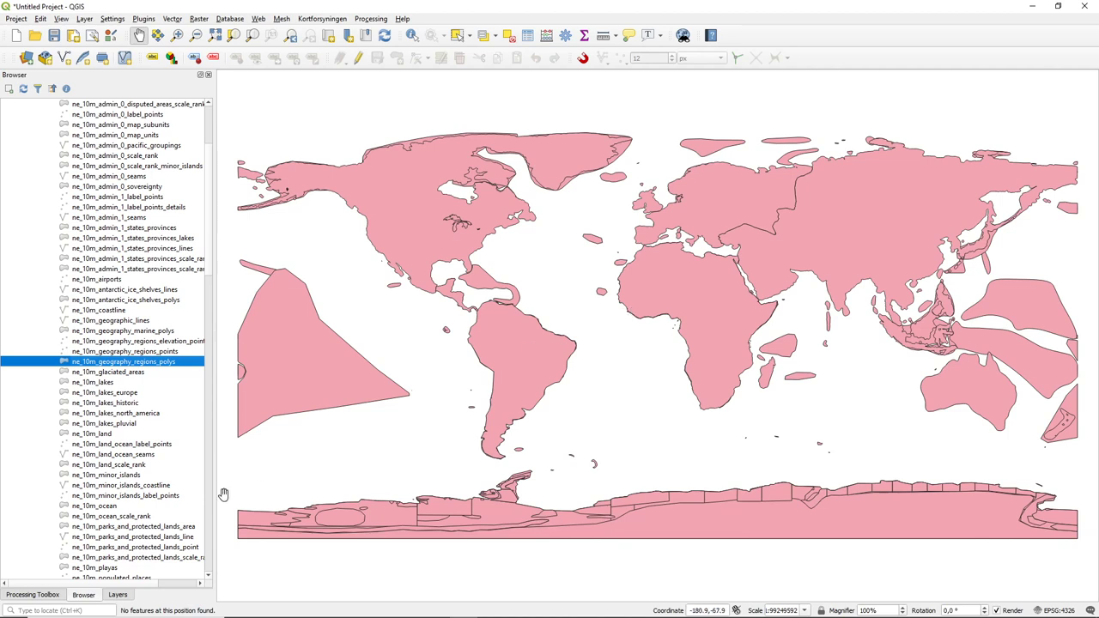
left_click(115, 596)
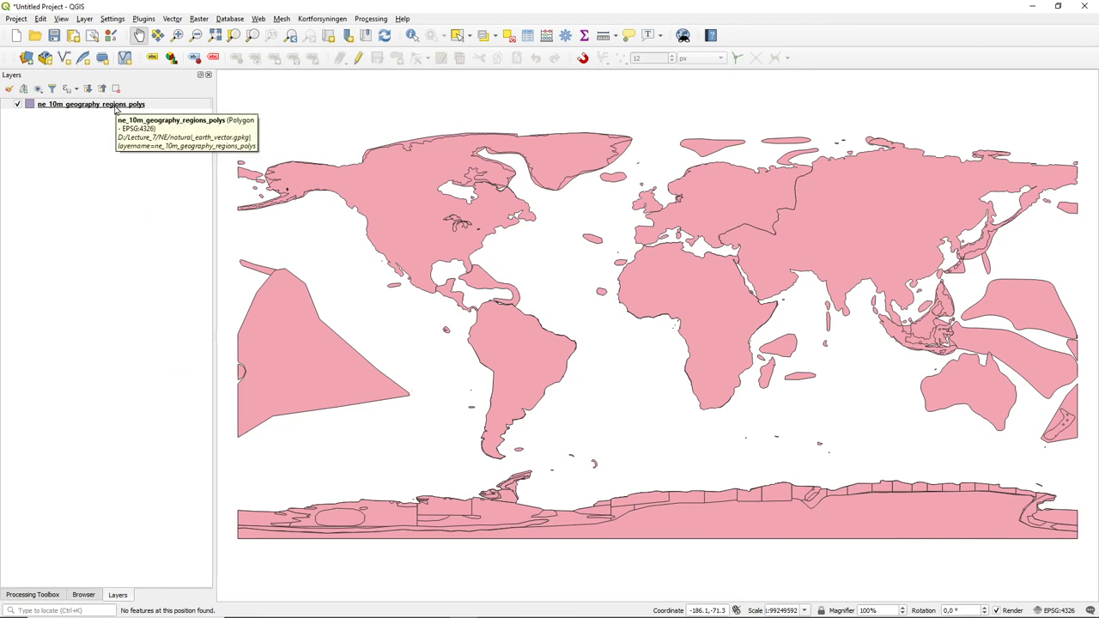
Set the regions layer's filter to "name" = 'EUROPE' in the Query Builder
right_click(115, 105)
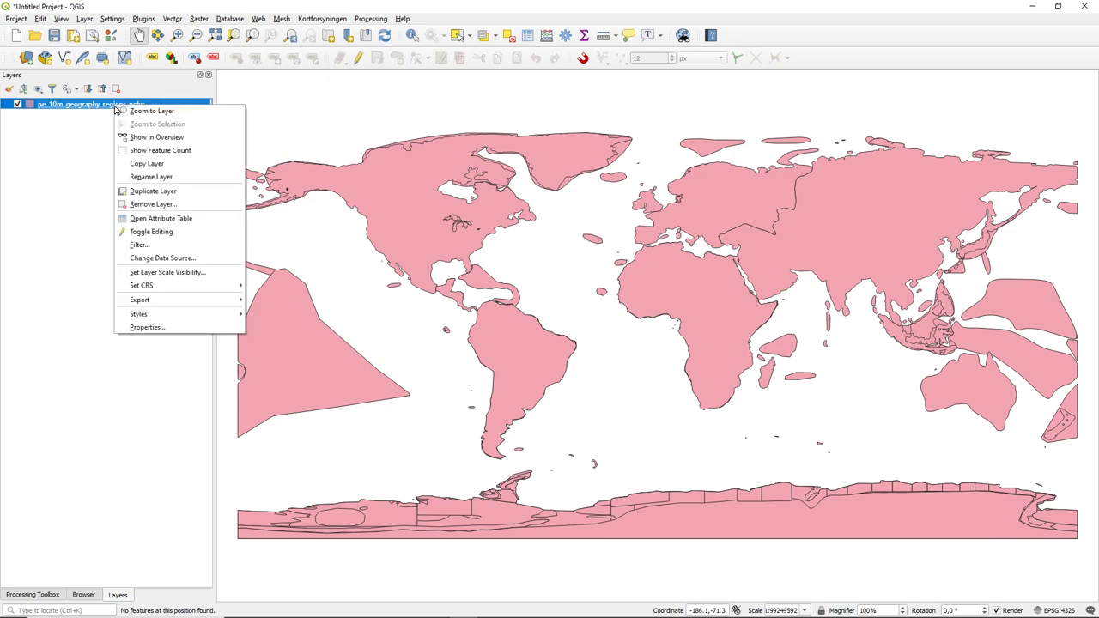
left_click(224, 246)
left_click(273, 205)
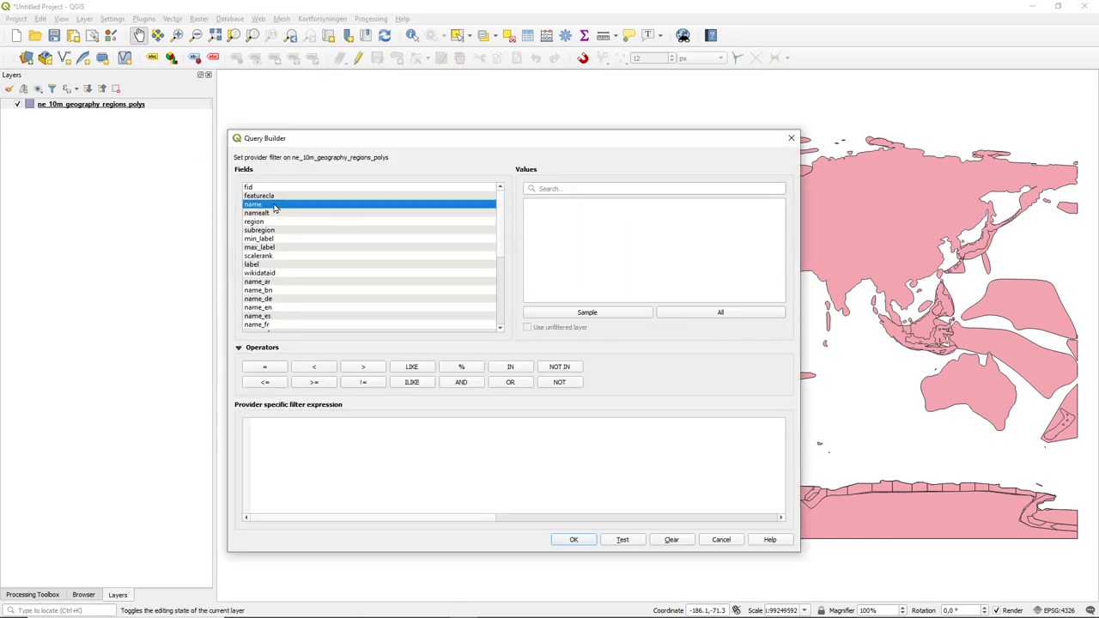
double_click(274, 208)
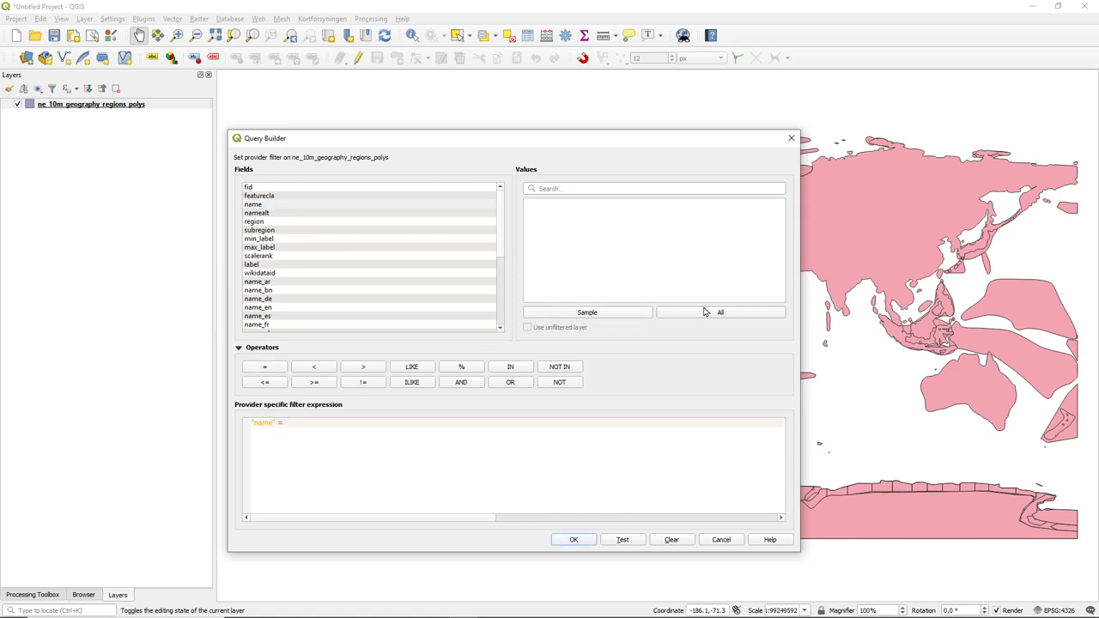
left_click(704, 312)
left_click(634, 185)
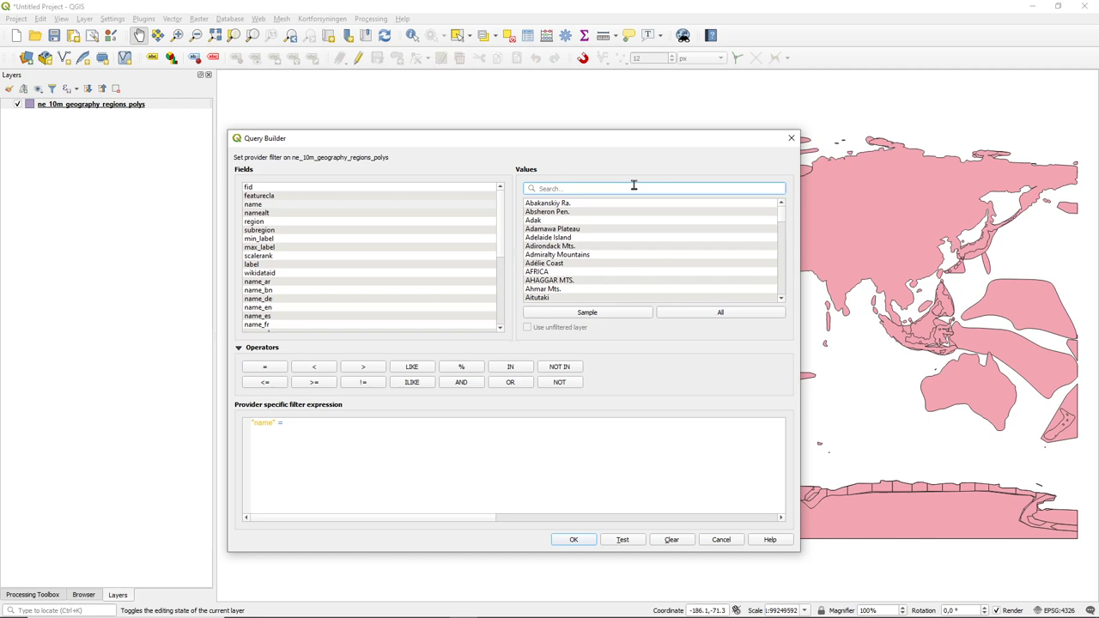
type("eu")
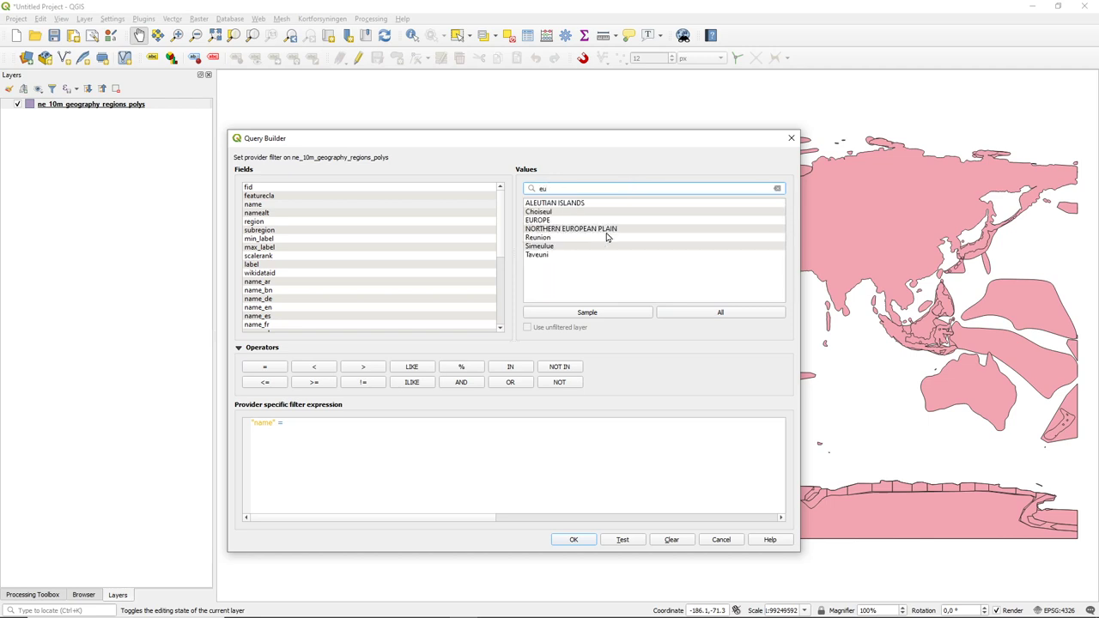
double_click(562, 222)
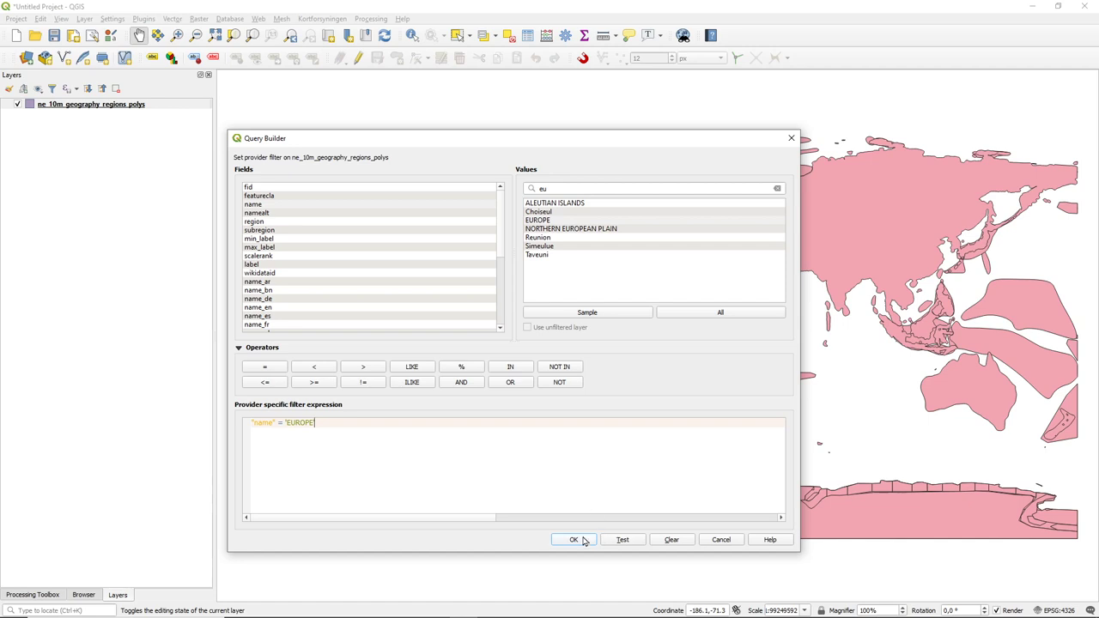
left_click(575, 539)
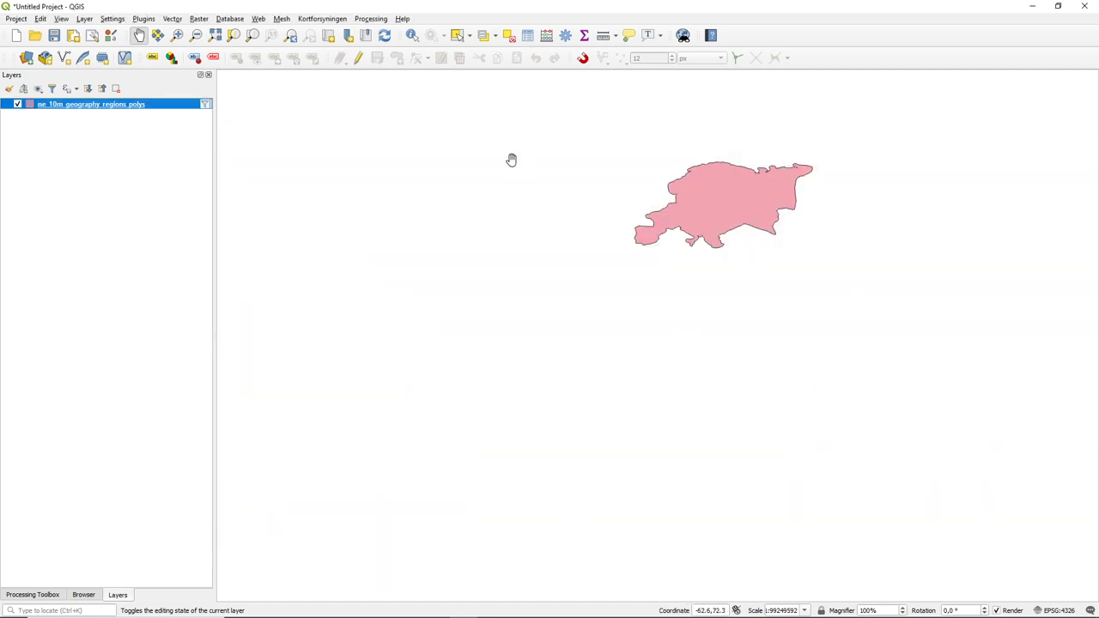
Give the Europe region the 'outline red' favourite symbol in the layer's Symbology
right_click(145, 109)
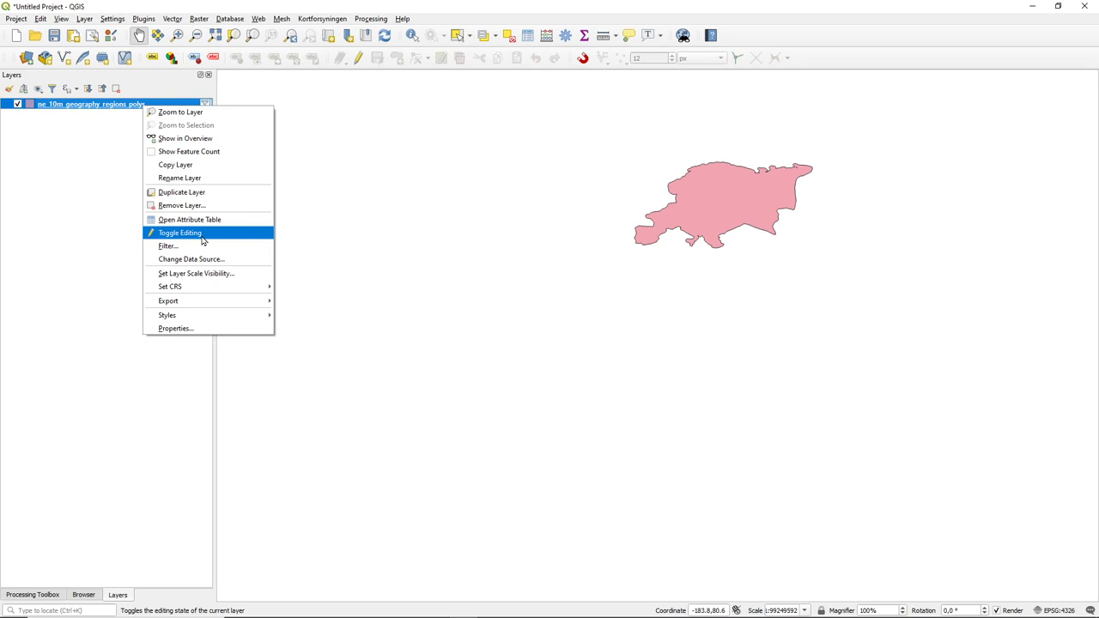
left_click(198, 337)
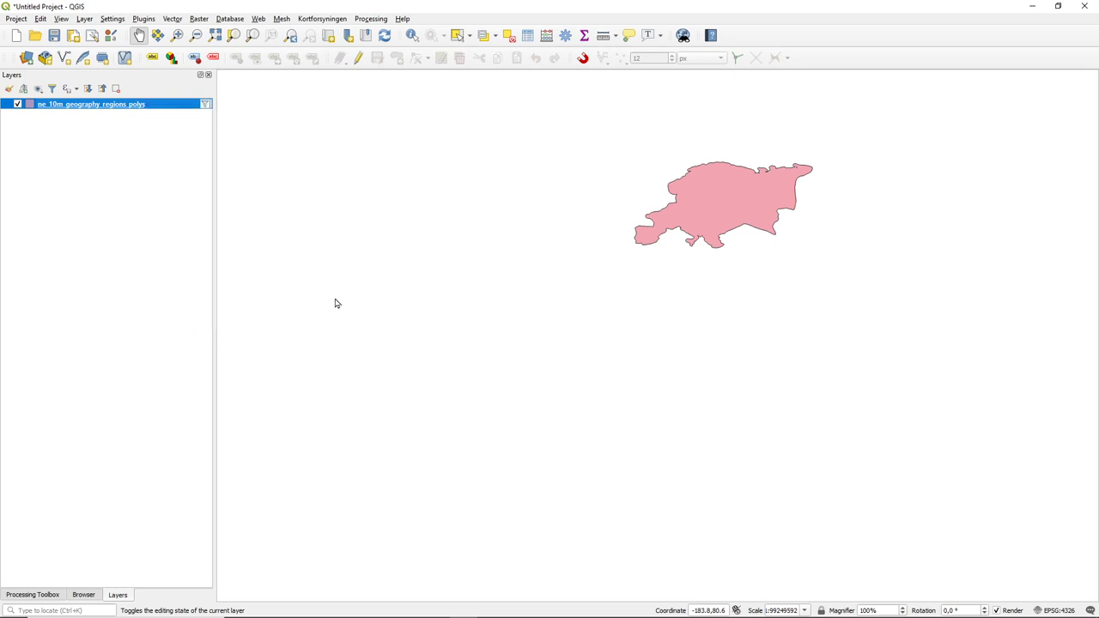
left_click(575, 315)
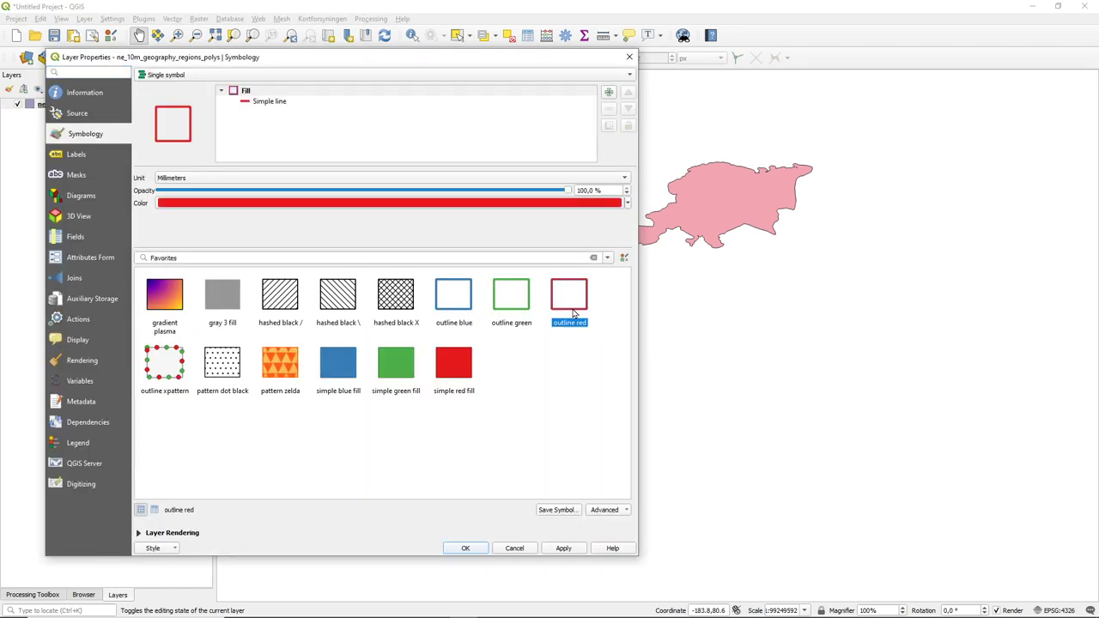
left_click(474, 552)
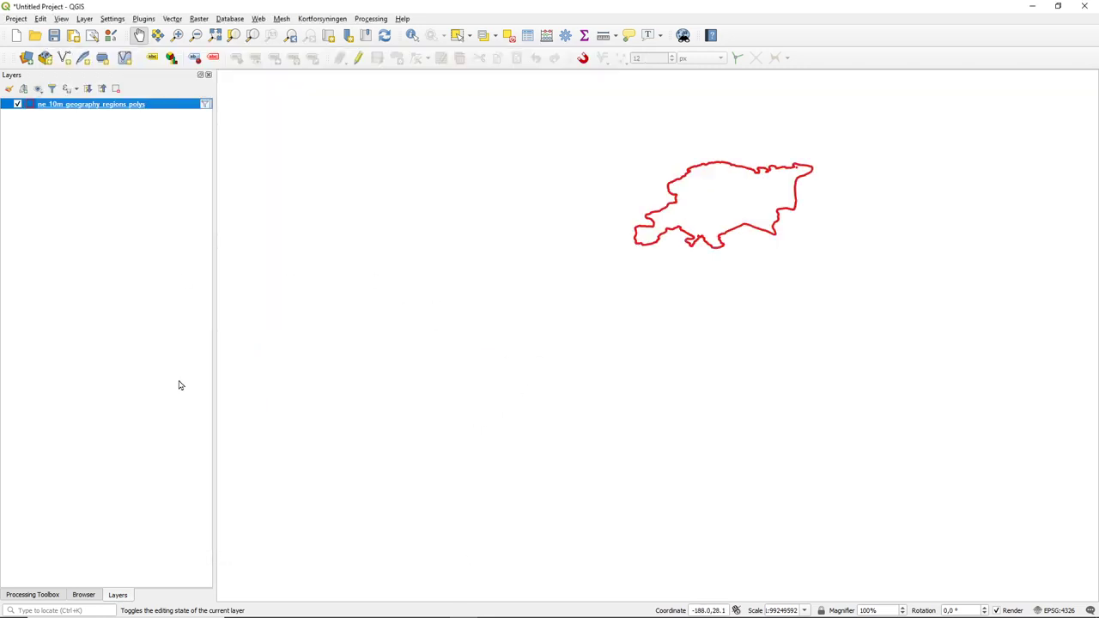
Add ne_10m_admin_0_countries to the map beneath the regions layer
left_click(83, 595)
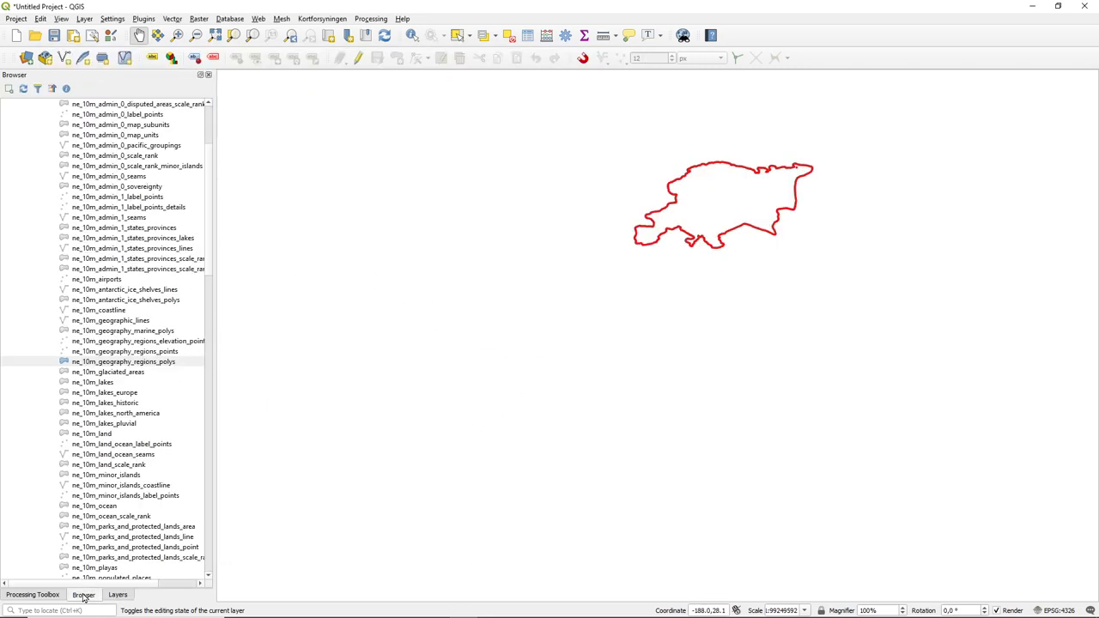
scroll(143, 221, "up", 5)
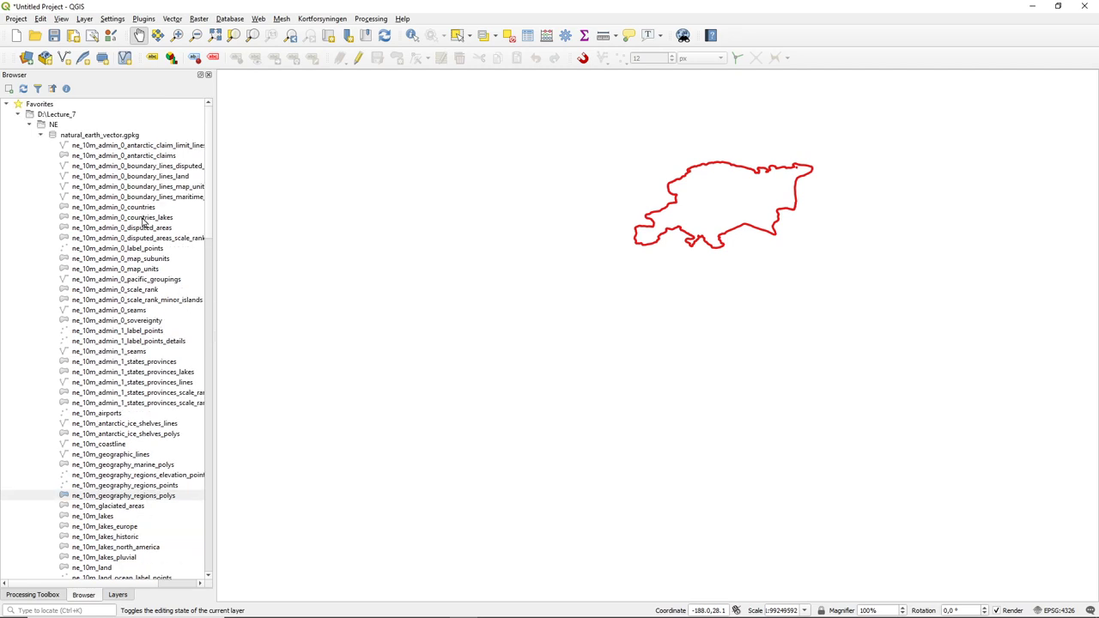
left_click_drag(120, 214, 496, 215)
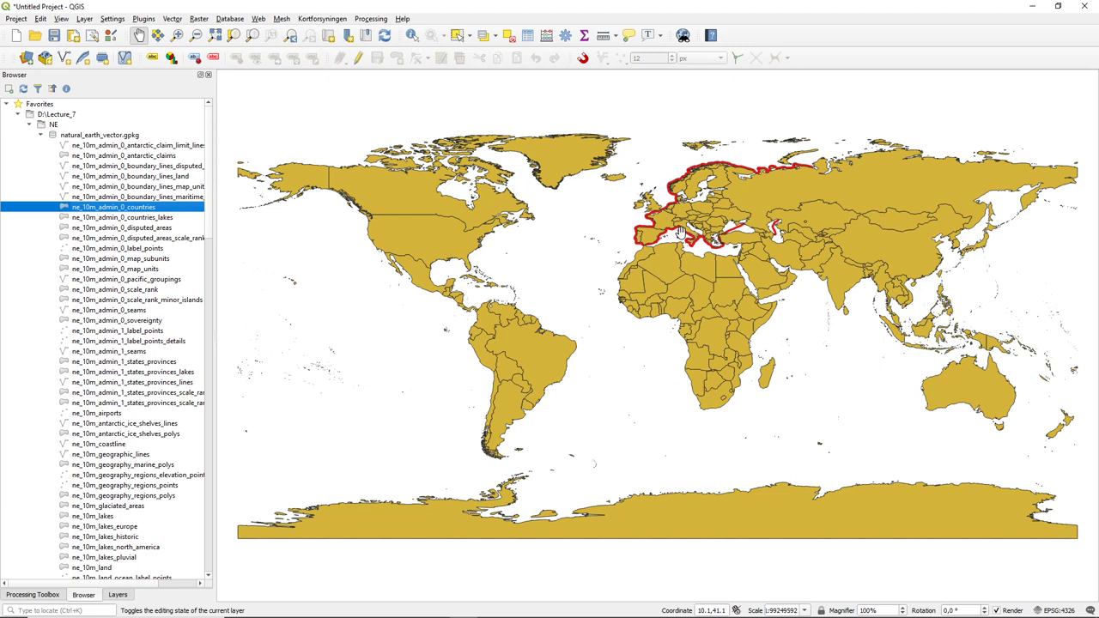
left_click(118, 595)
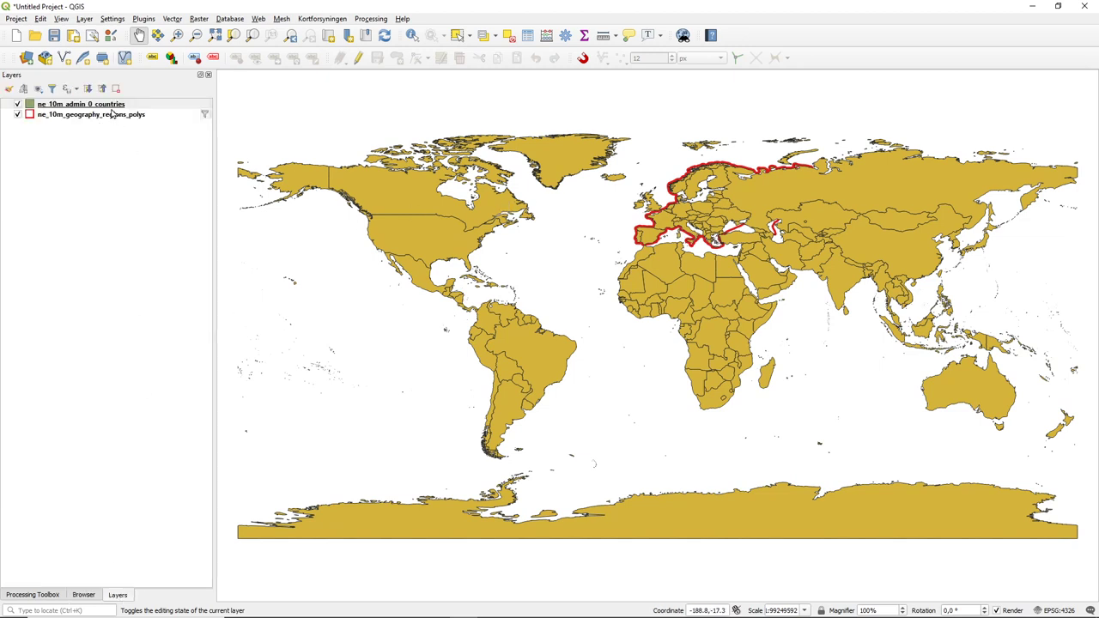
left_click_drag(111, 114, 110, 101)
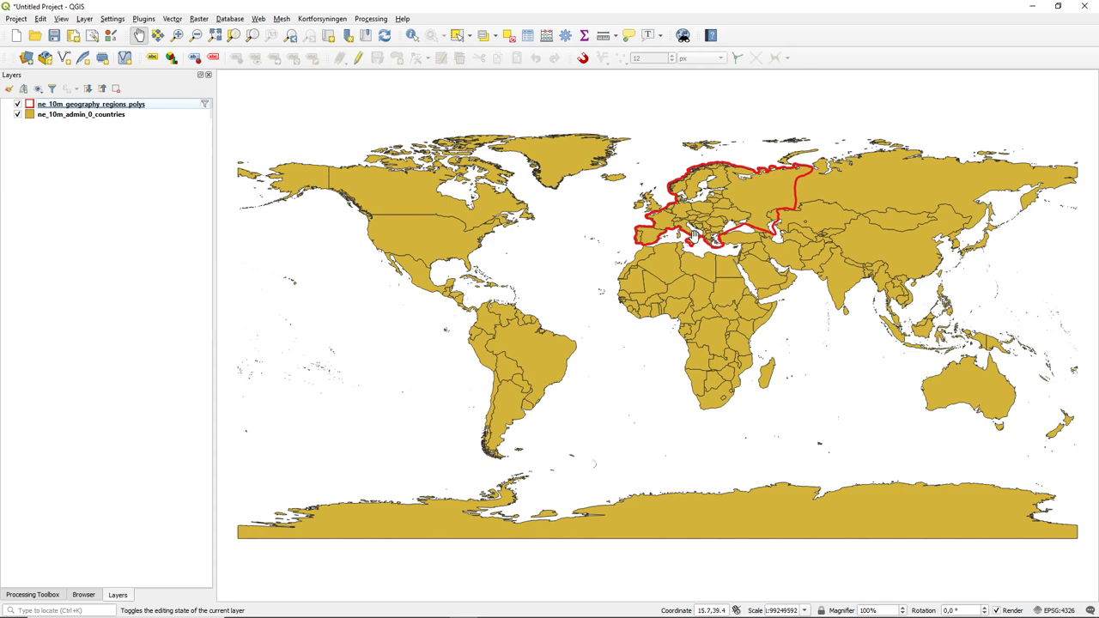
Zoom the map in on Europe and identify Great Britain's attributes
scroll(693, 234, "down", 1)
scroll(694, 234, "up", 1)
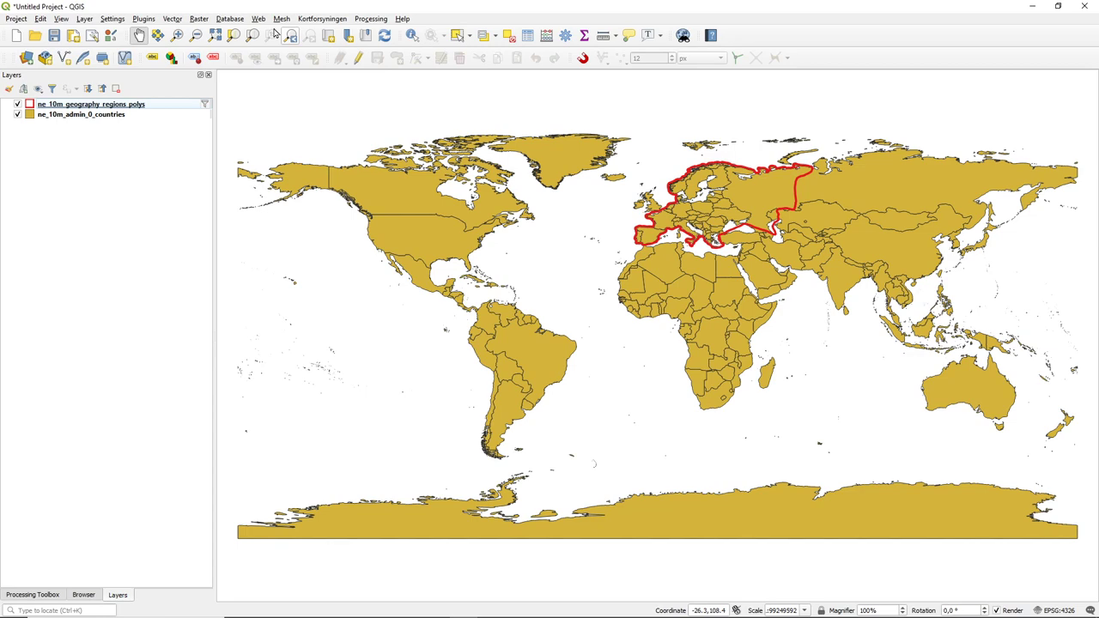
left_click(177, 35)
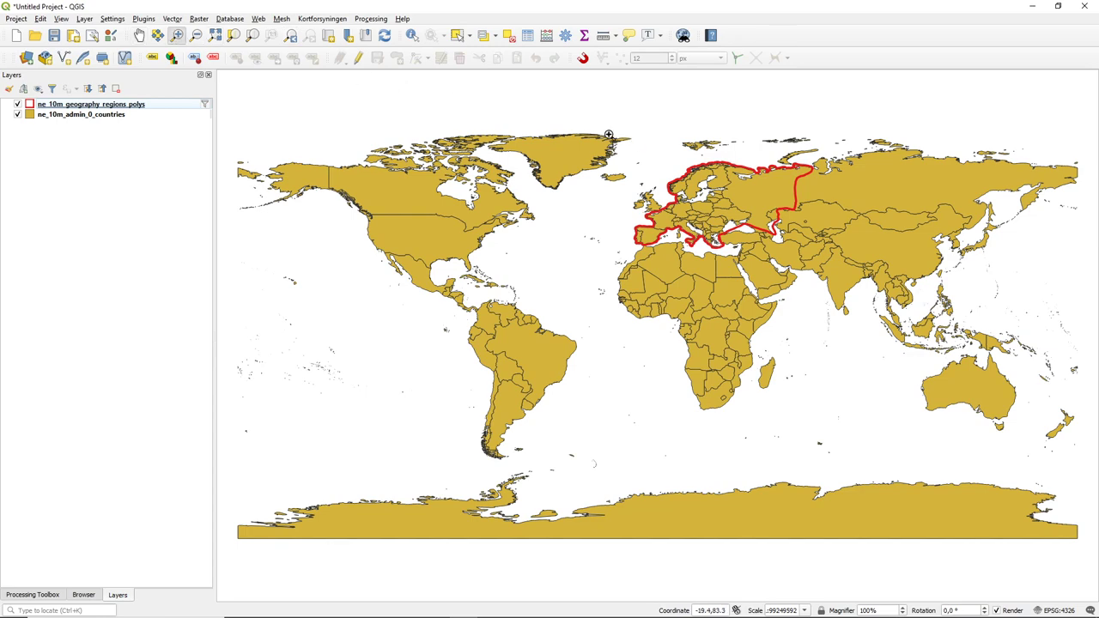
left_click_drag(610, 135, 856, 286)
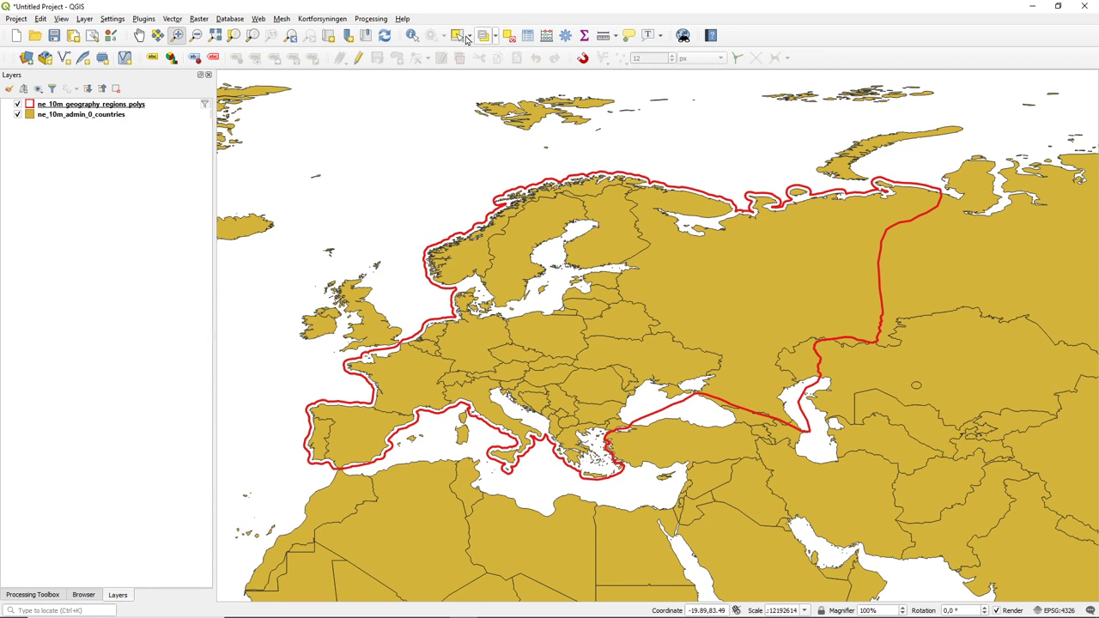
left_click(411, 36)
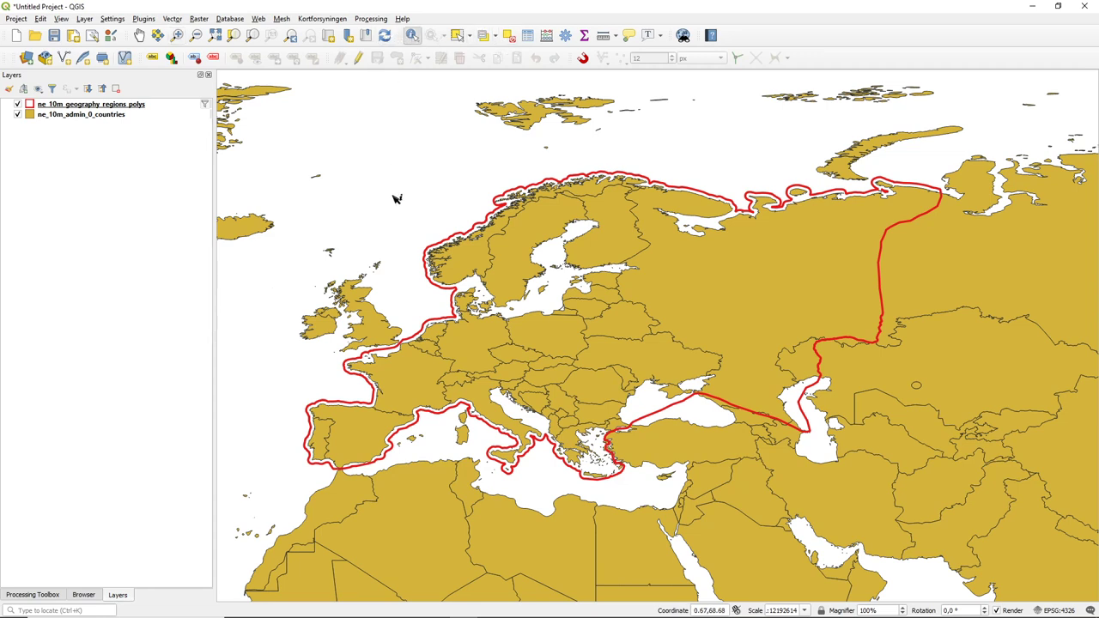
left_click(375, 329)
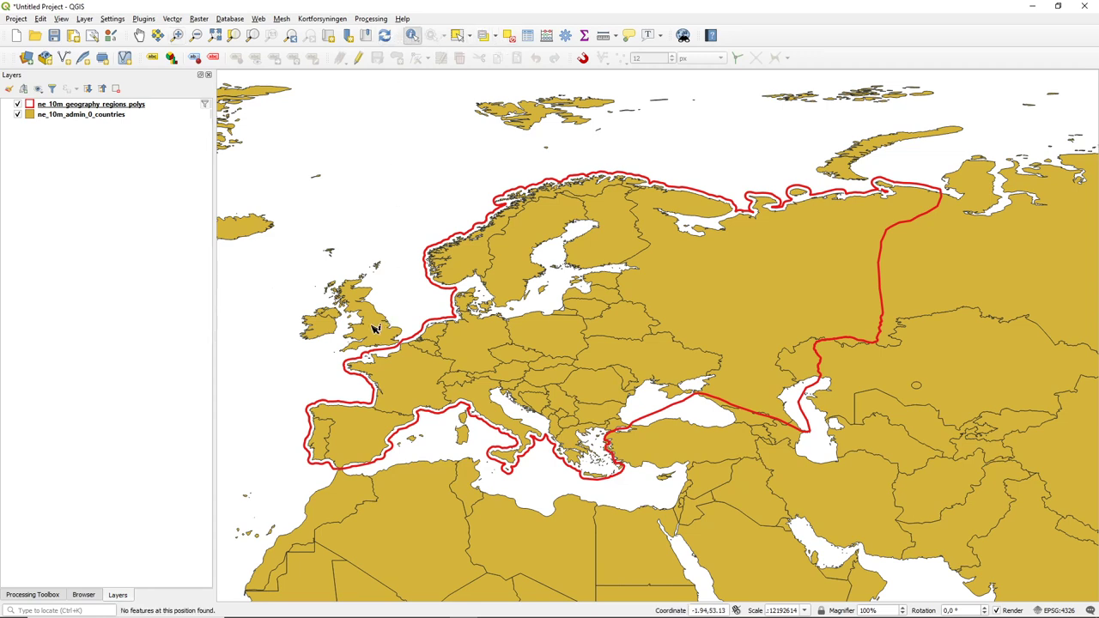
left_click(100, 116)
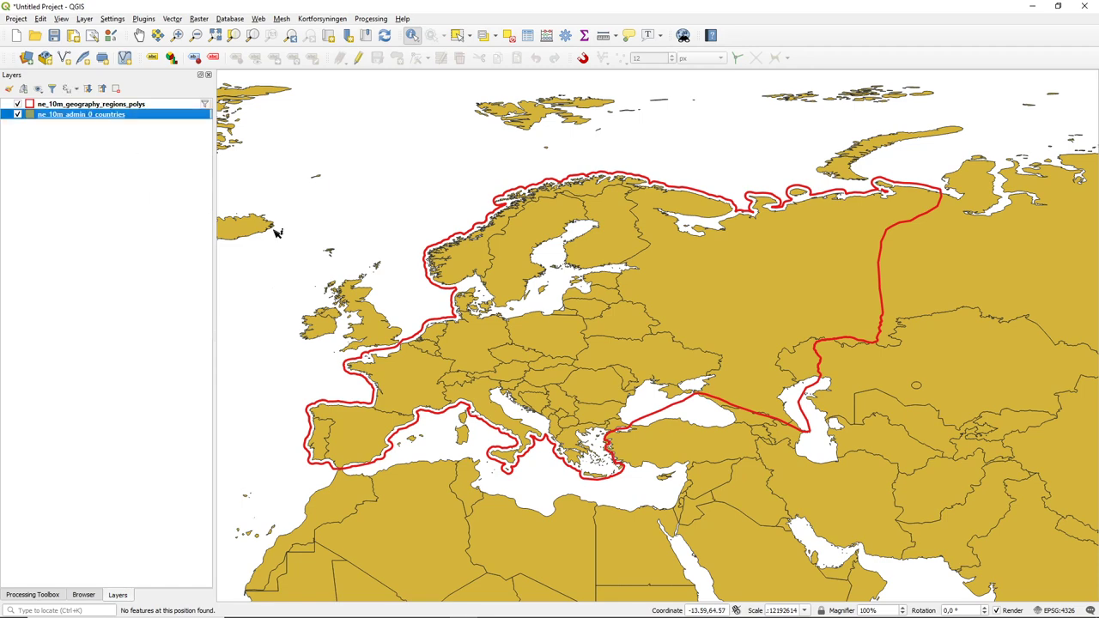
left_click(383, 343)
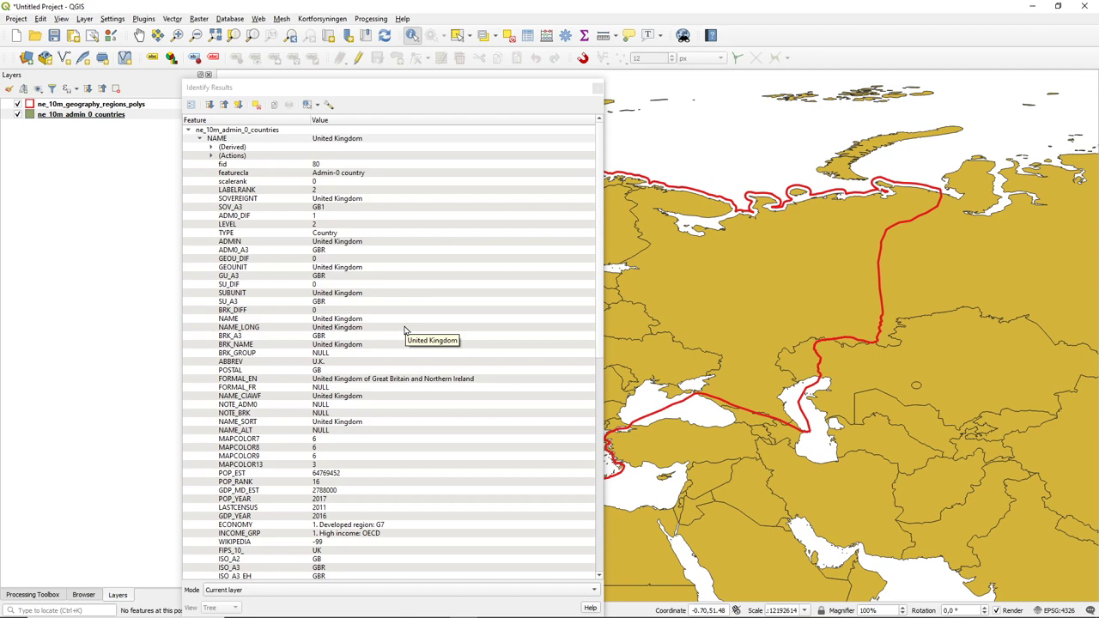
scroll(405, 330, "down", 3)
scroll(405, 331, "down", 3)
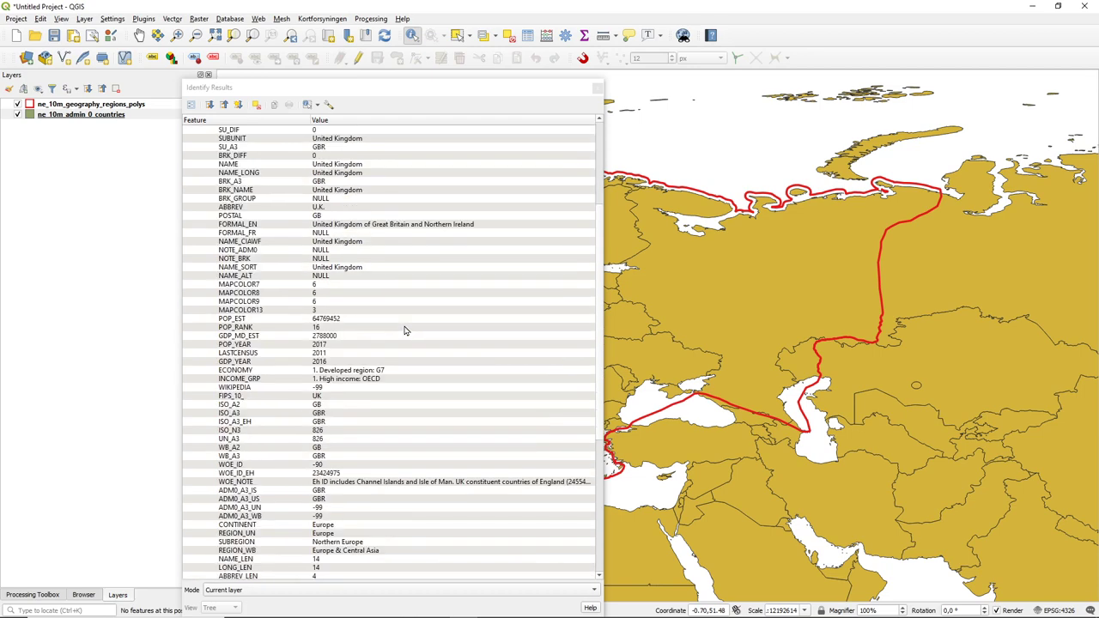
scroll(405, 330, "down", 3)
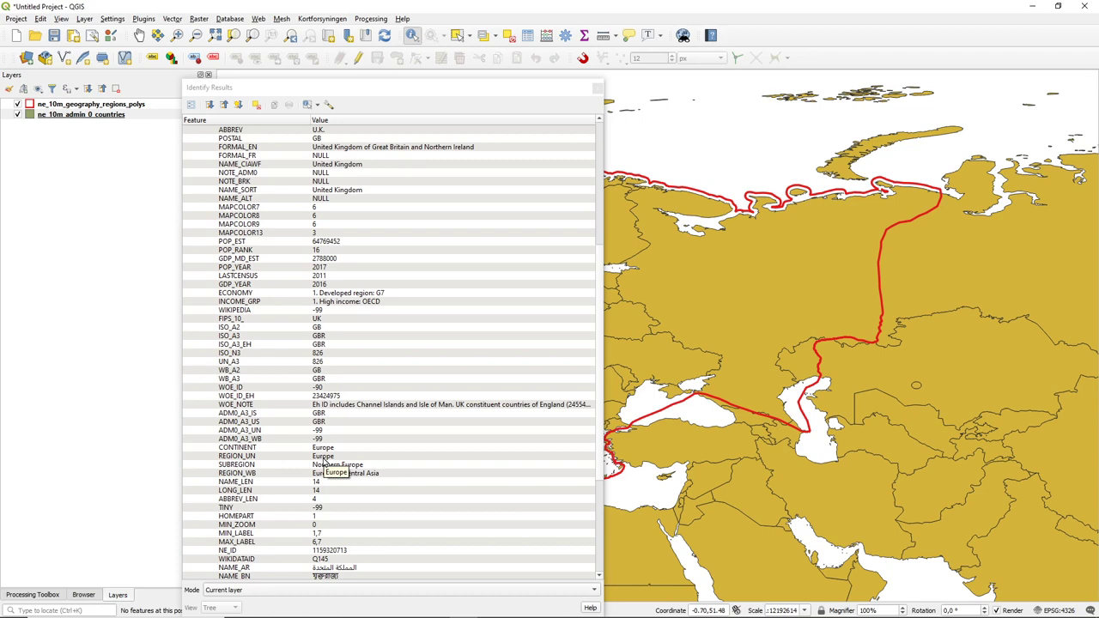
left_click(323, 458)
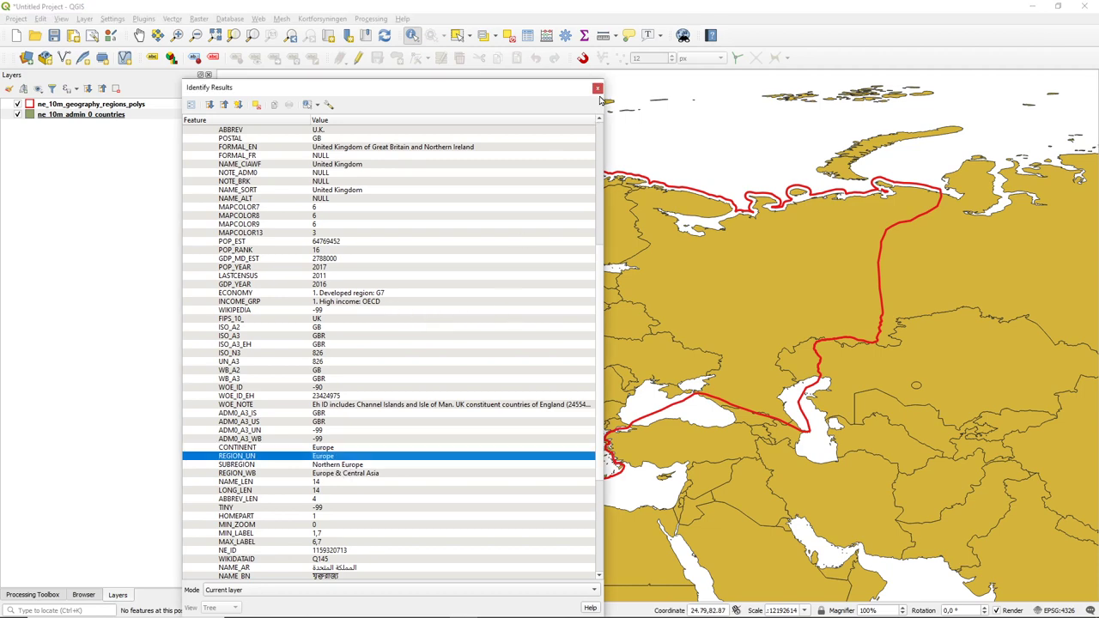
left_click(597, 89)
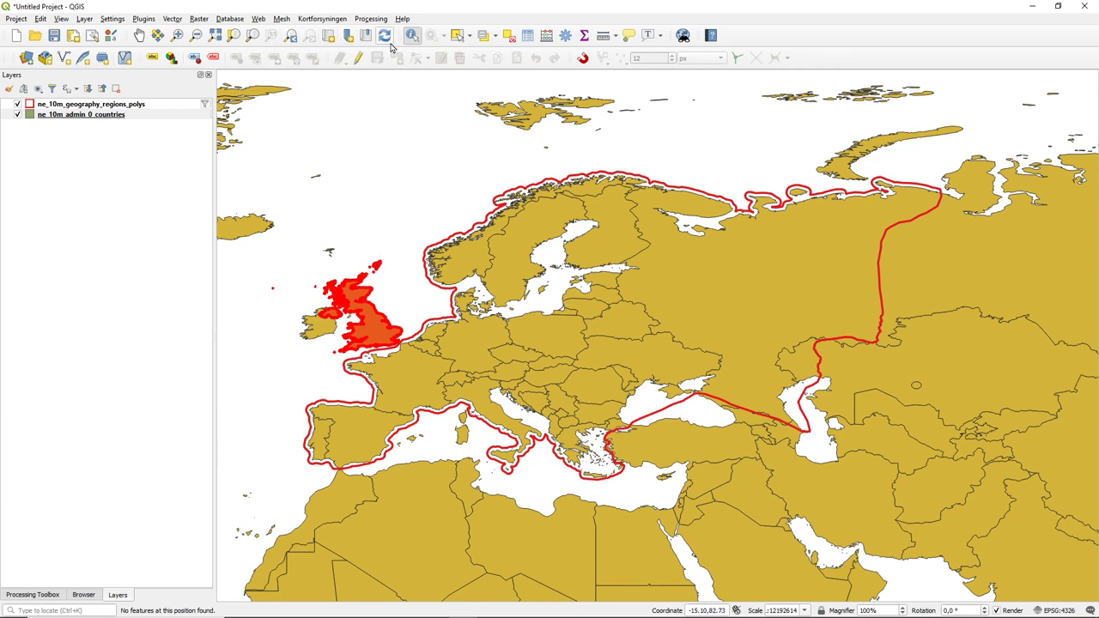
left_click(480, 38)
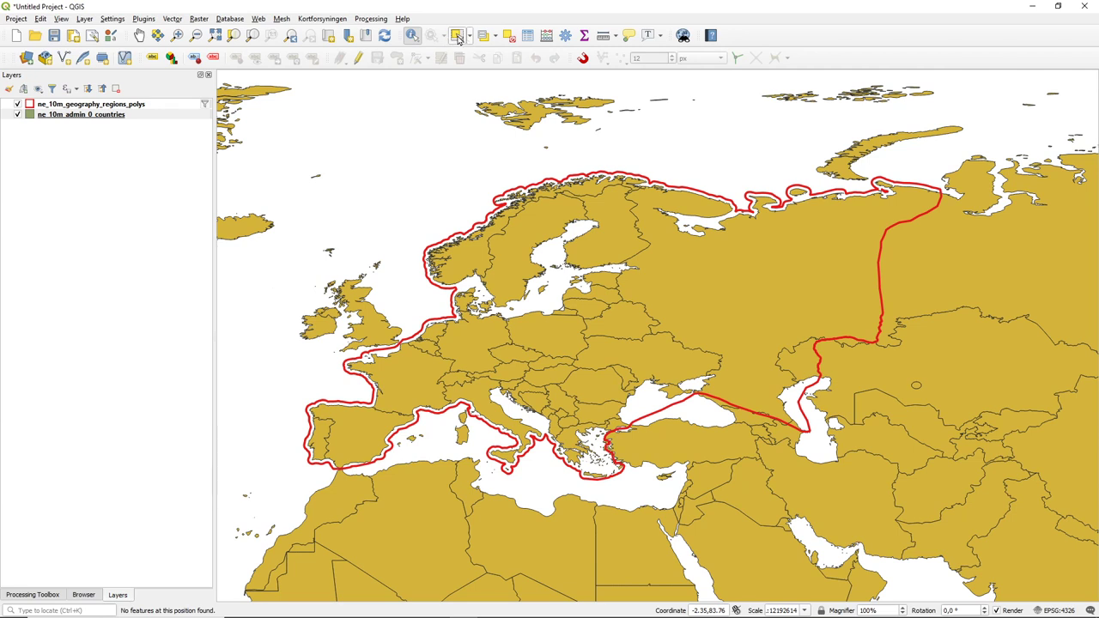
Select the United Kingdom and set Field Calculator to update the existing REGION_UN field
left_click(457, 36)
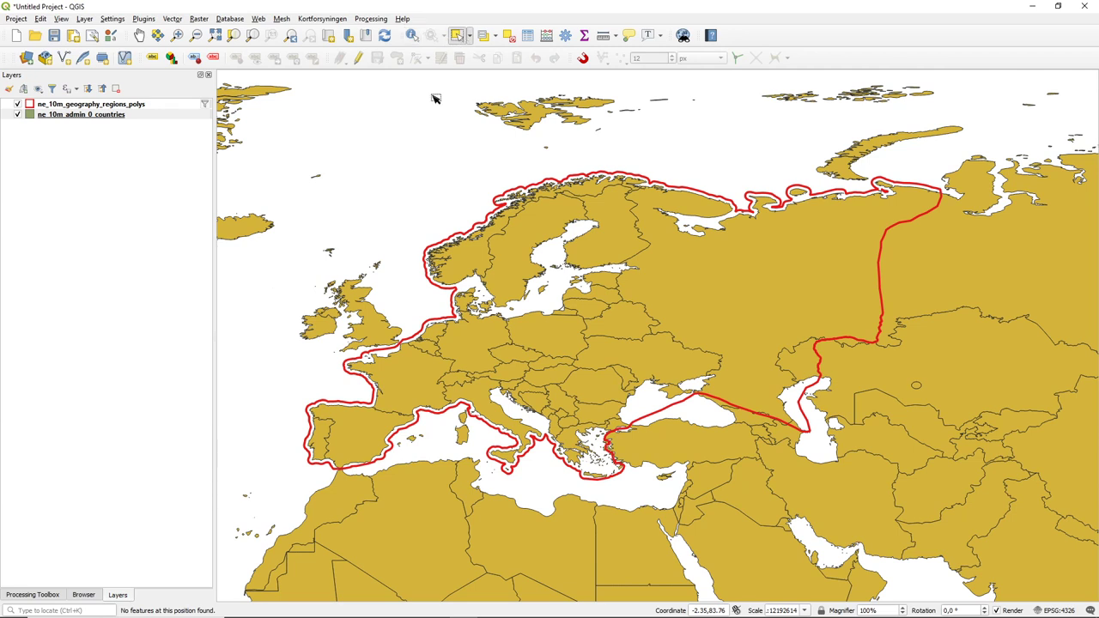
left_click(372, 325)
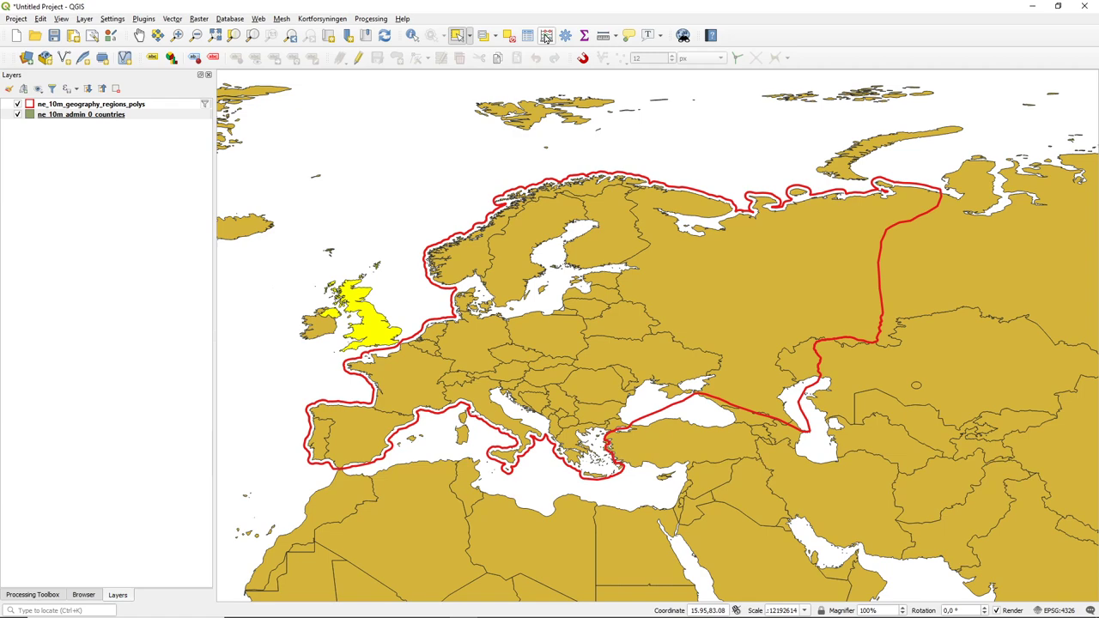
left_click(546, 36)
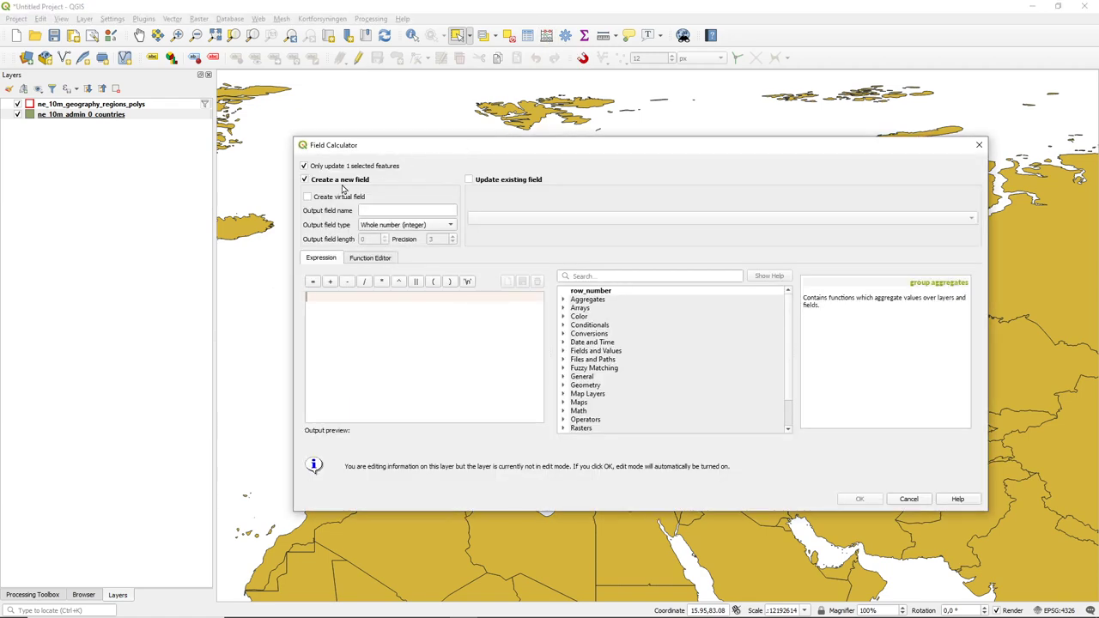
left_click(471, 181)
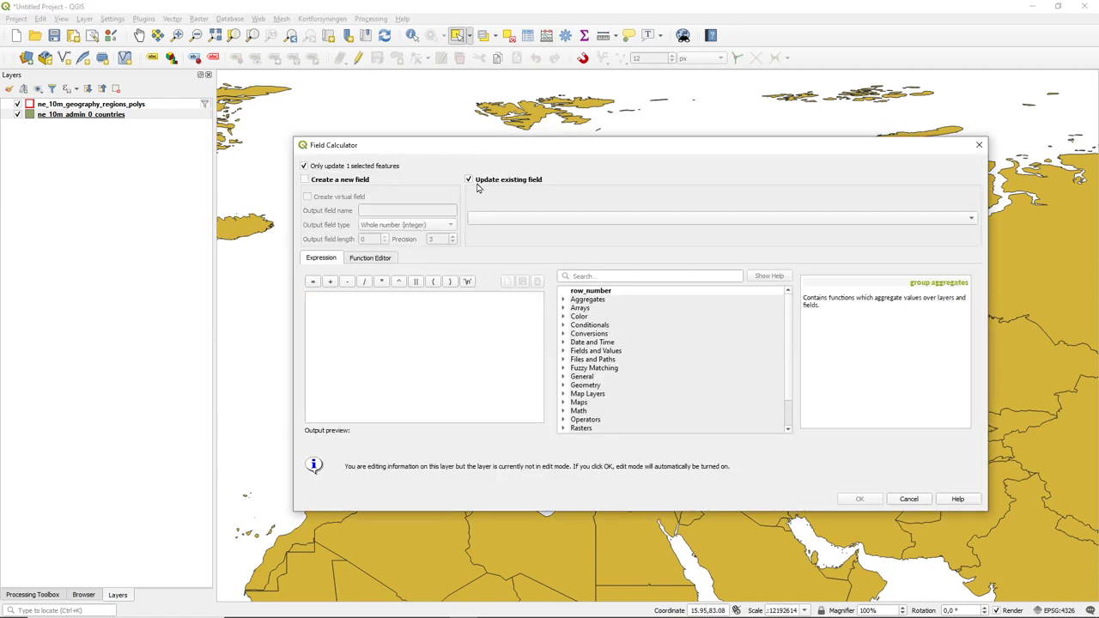
left_click(553, 216)
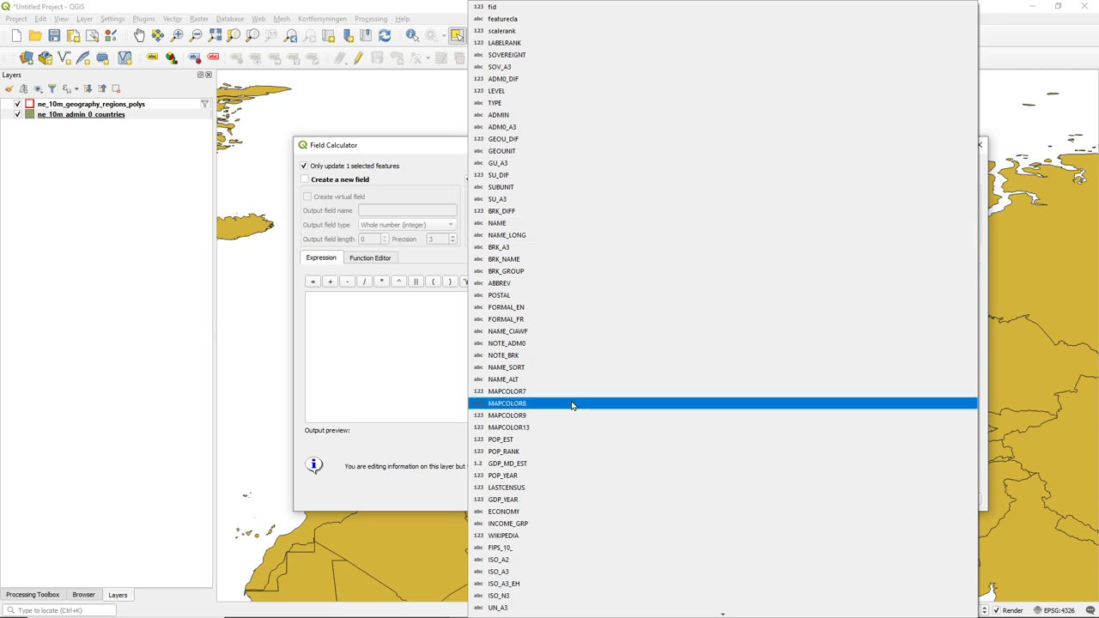
scroll(573, 405, "down", 3)
scroll(573, 405, "down", 3)
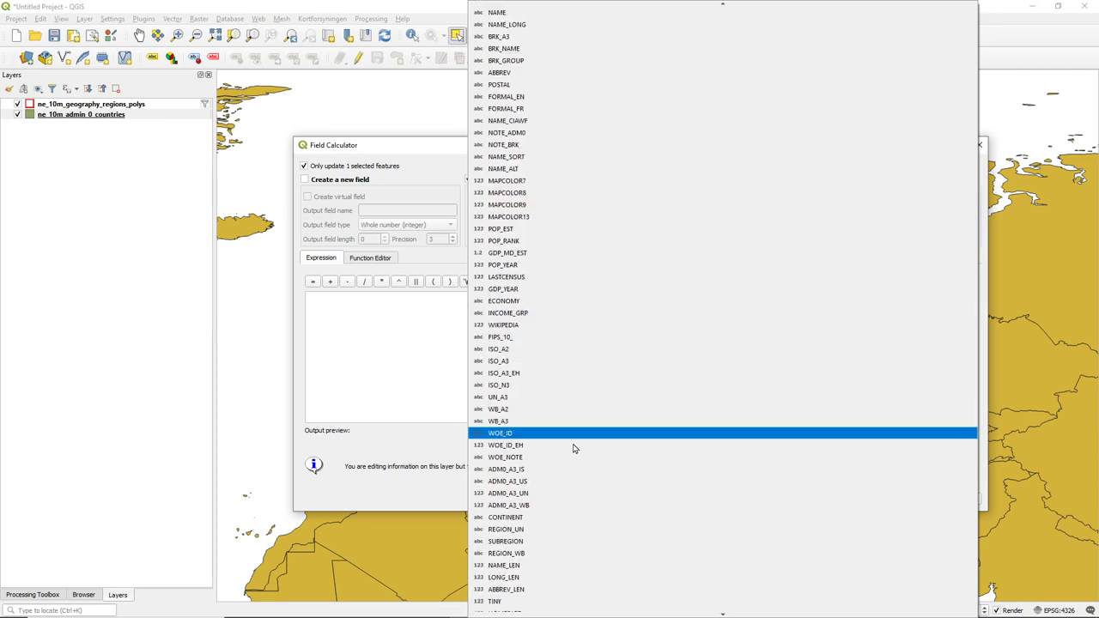
left_click(557, 529)
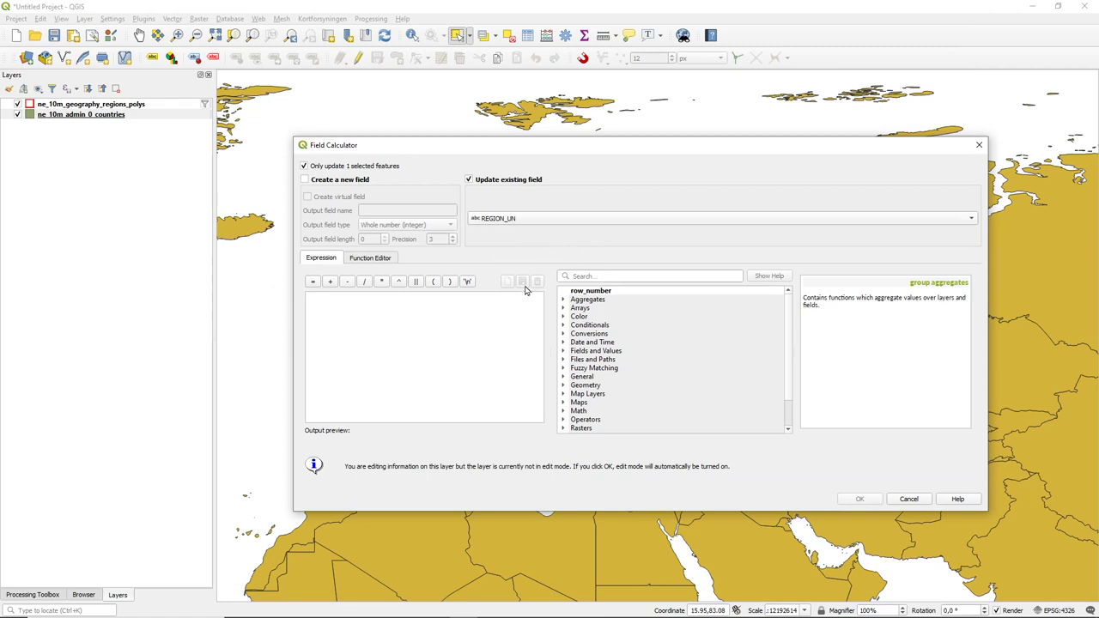
Enter the expression 'Europeish' for the REGION_UN update
left_click(452, 312)
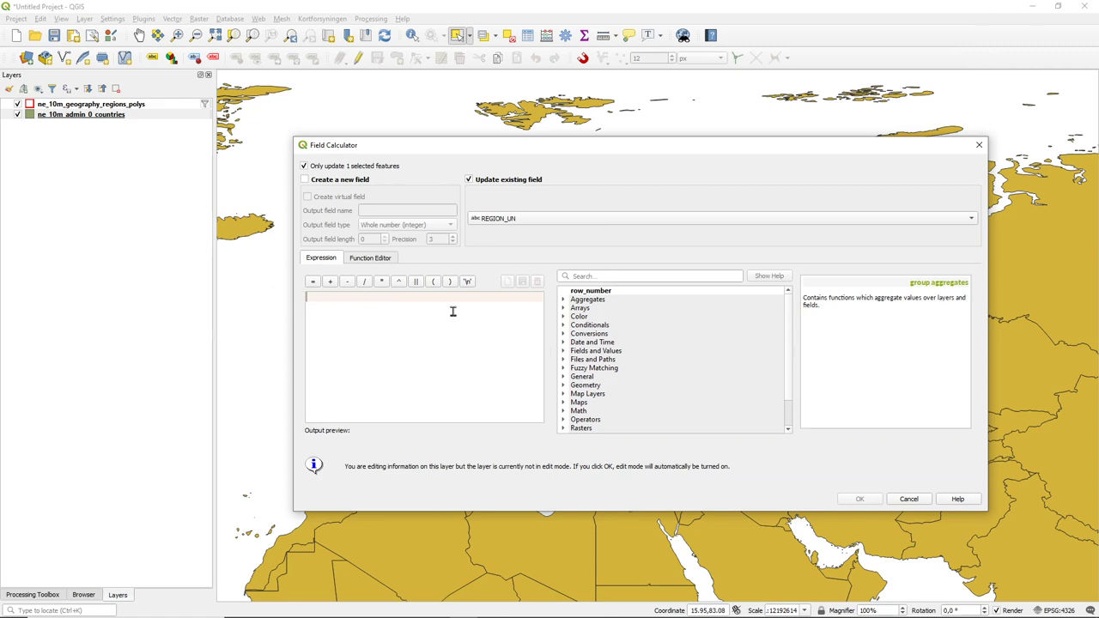
type("'")
key("BackSpace")
type("'")
type("A")
key("BackSpace")
type("Europe")
type("is")
type("h'")
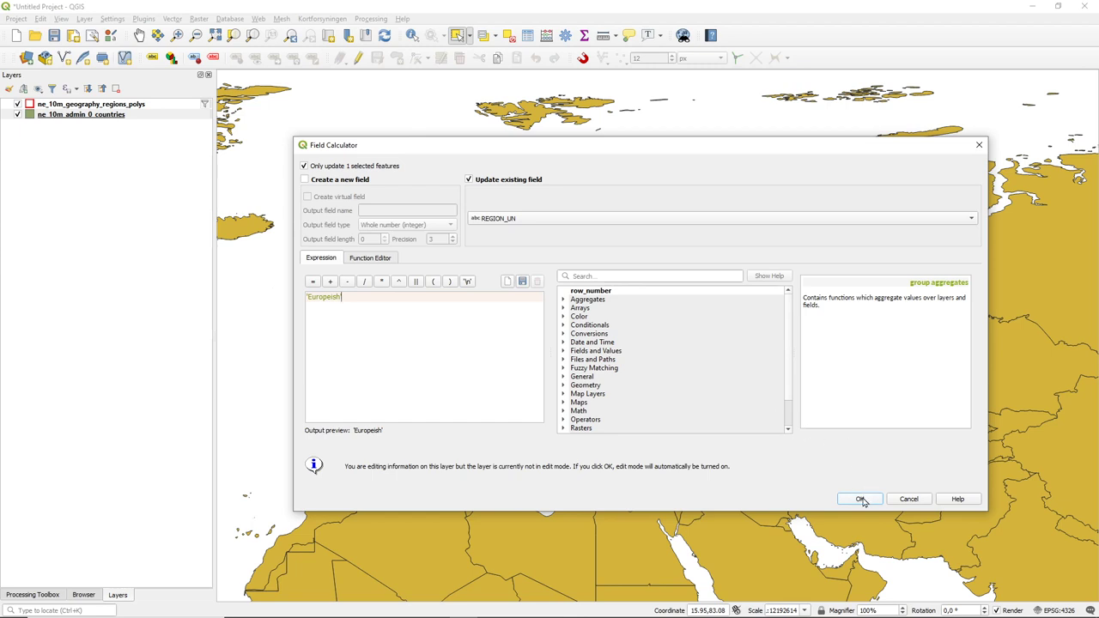
Run the calculation, deselect the UK, and identify it to confirm REGION_UN reads 'Europeish'
left_click(860, 499)
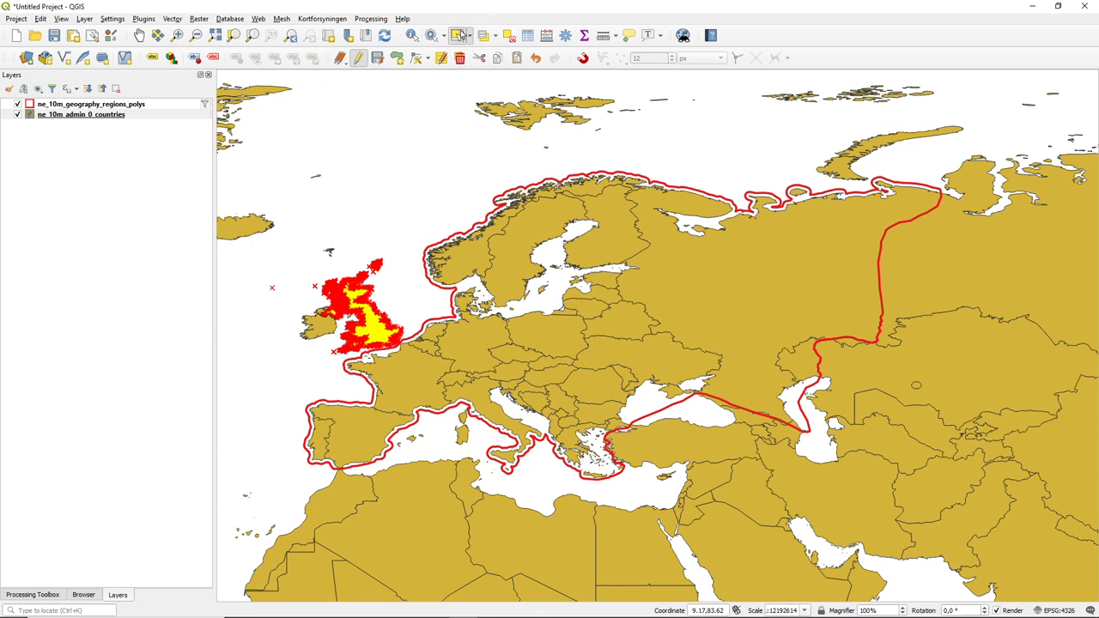
left_click(509, 35)
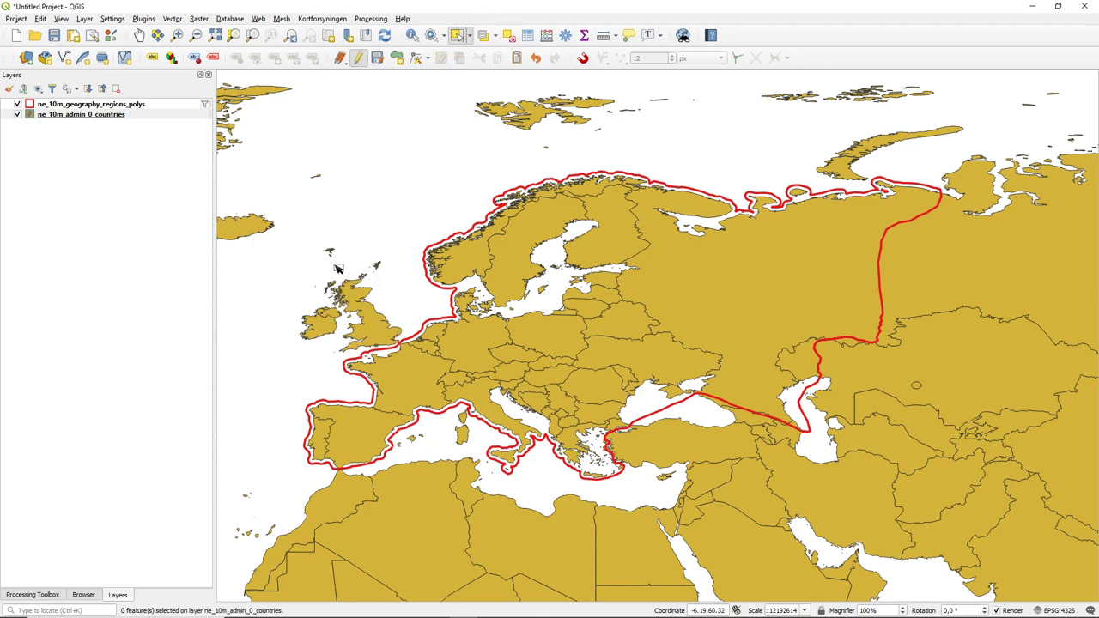
left_click(411, 35)
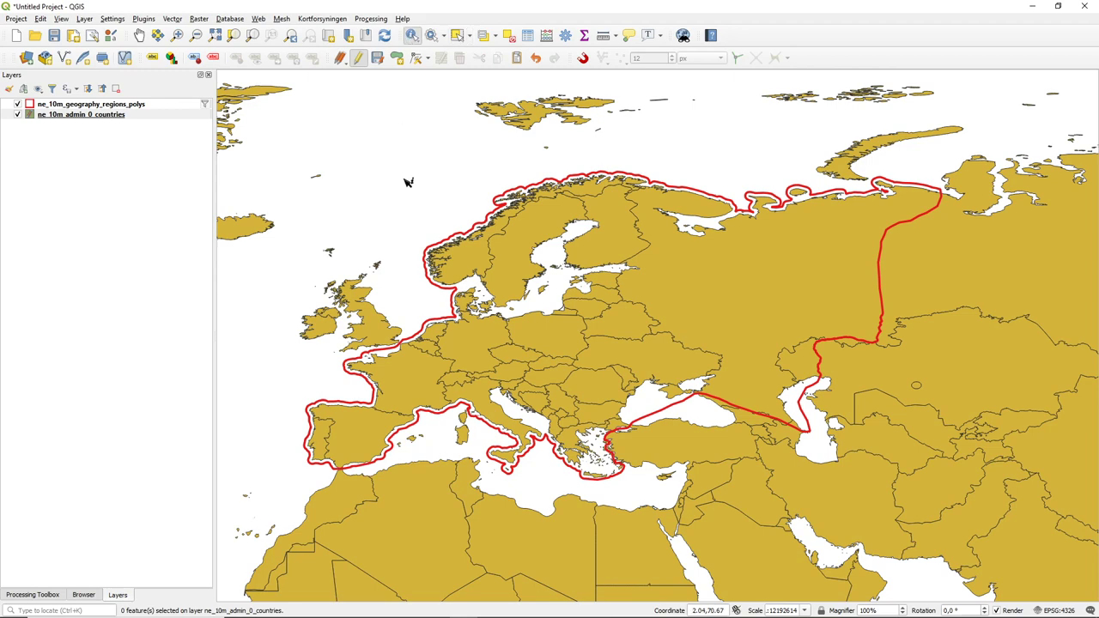
left_click(373, 333)
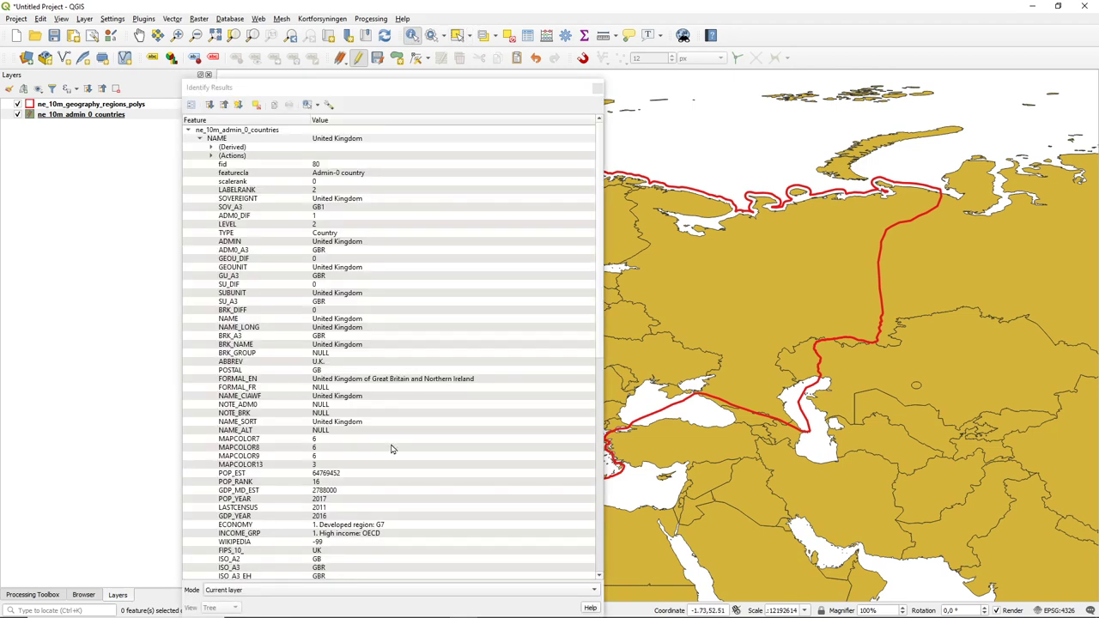
scroll(390, 448, "down", 6)
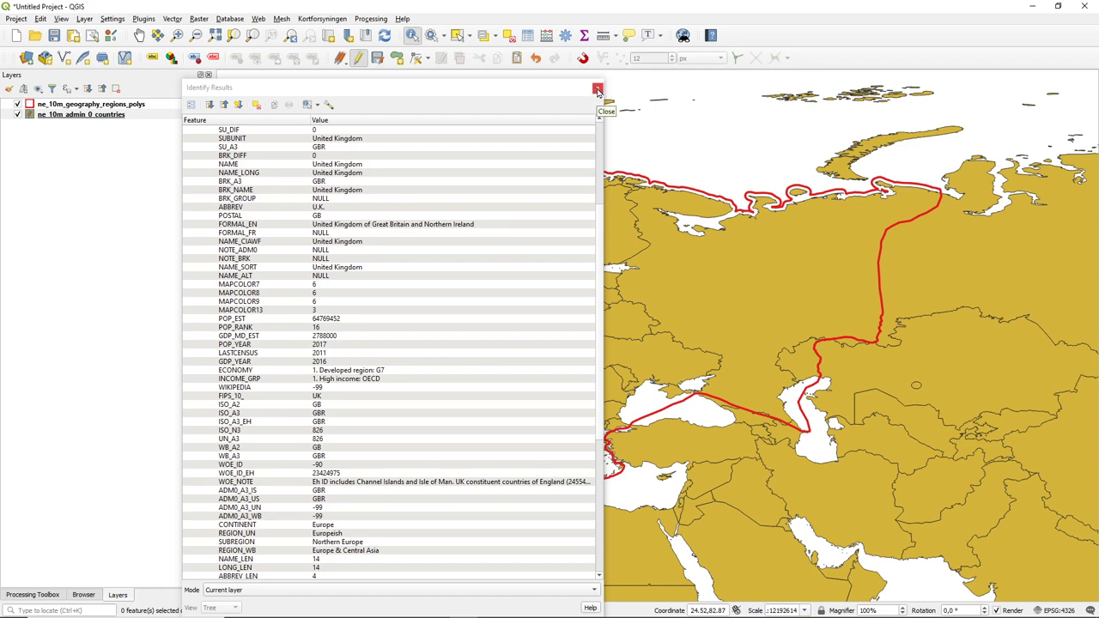
left_click(598, 89)
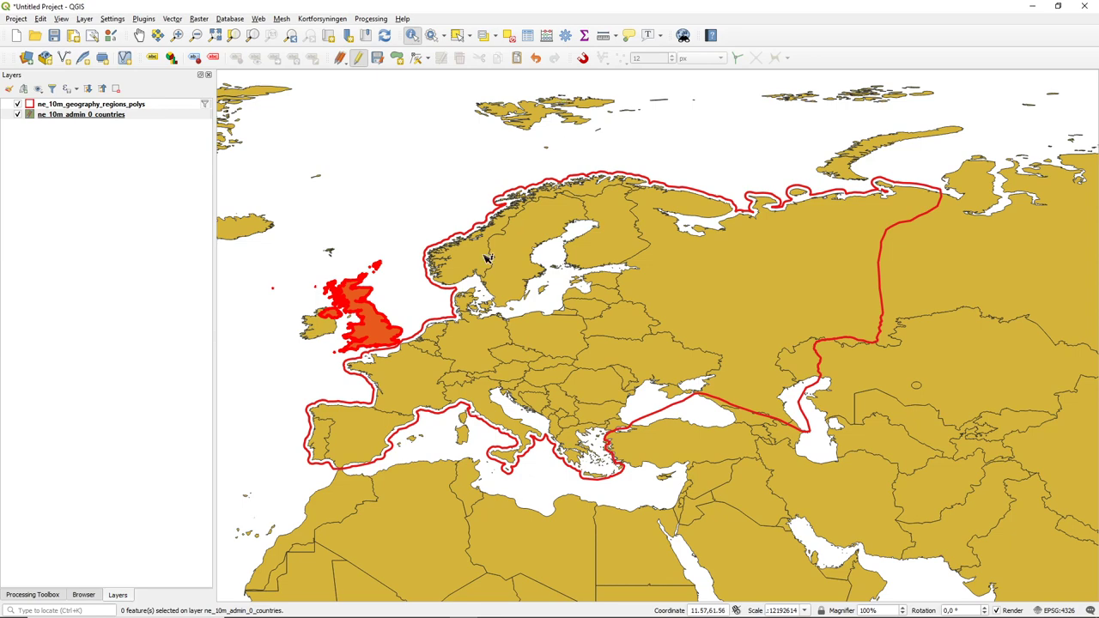
Identify Germany and scroll its results to confirm REGION_UN still reads Europe
left_click(471, 344)
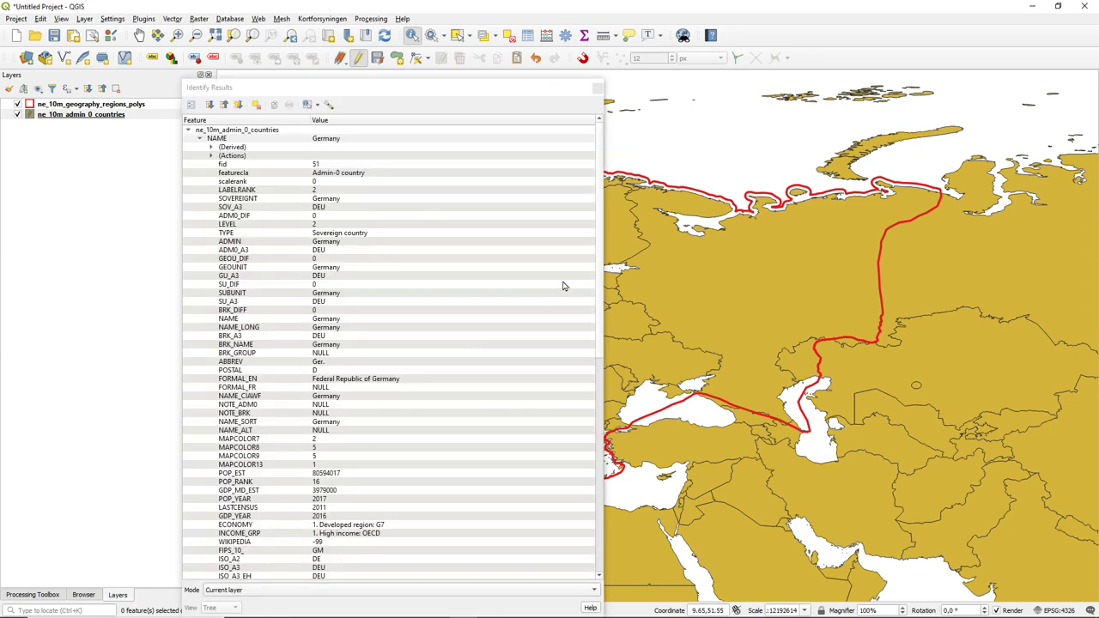
scroll(598, 335, "down", 4)
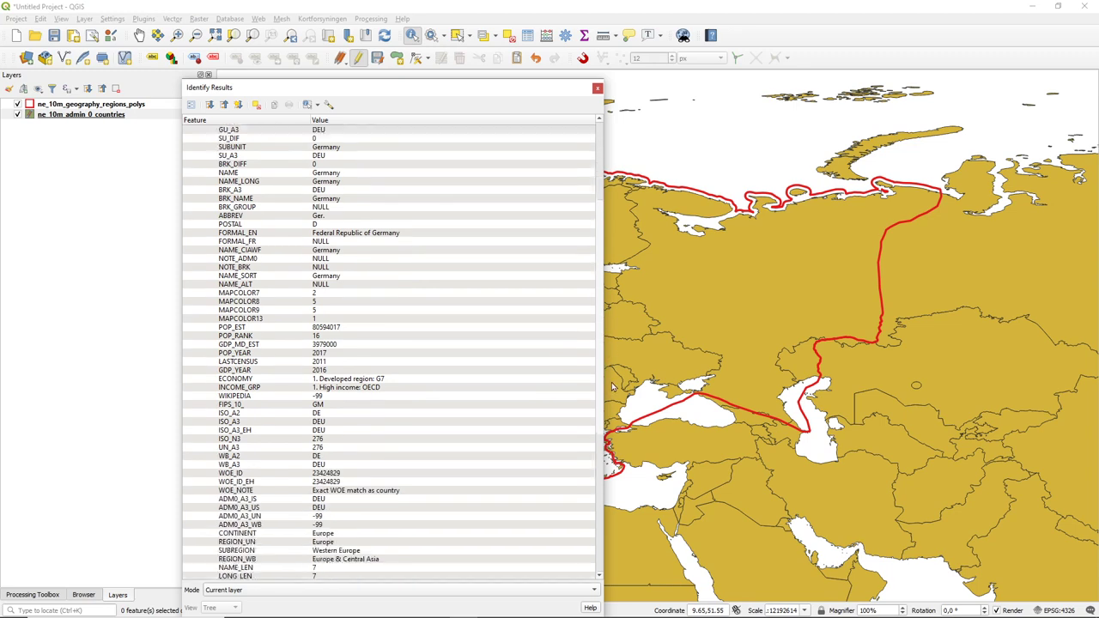
scroll(598, 386, "down", 3)
scroll(598, 445, "down", 3)
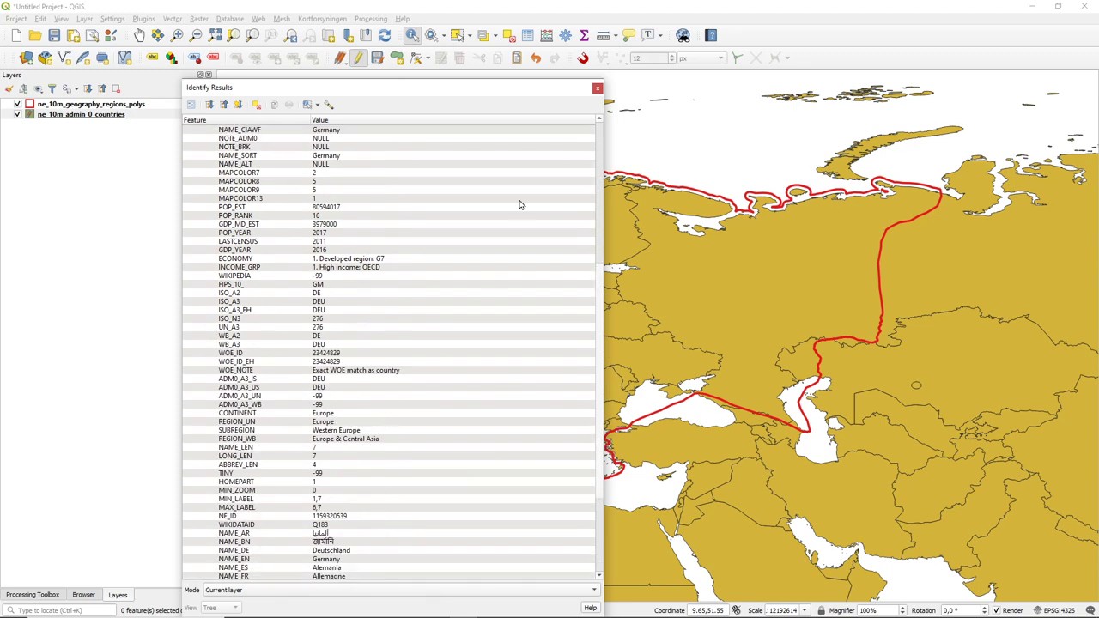
left_click(596, 89)
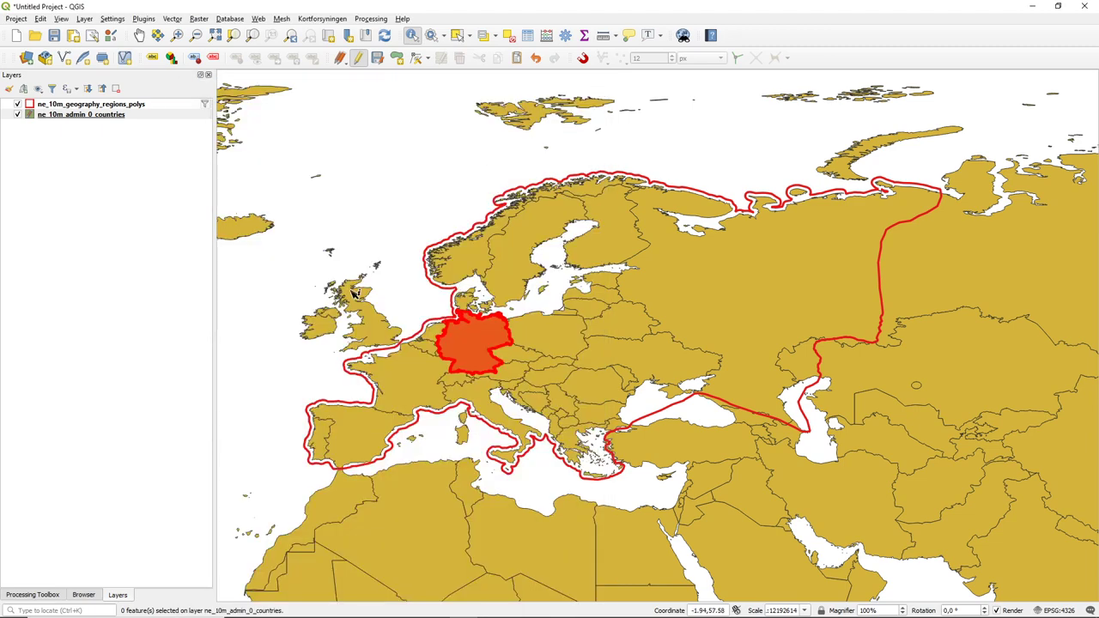